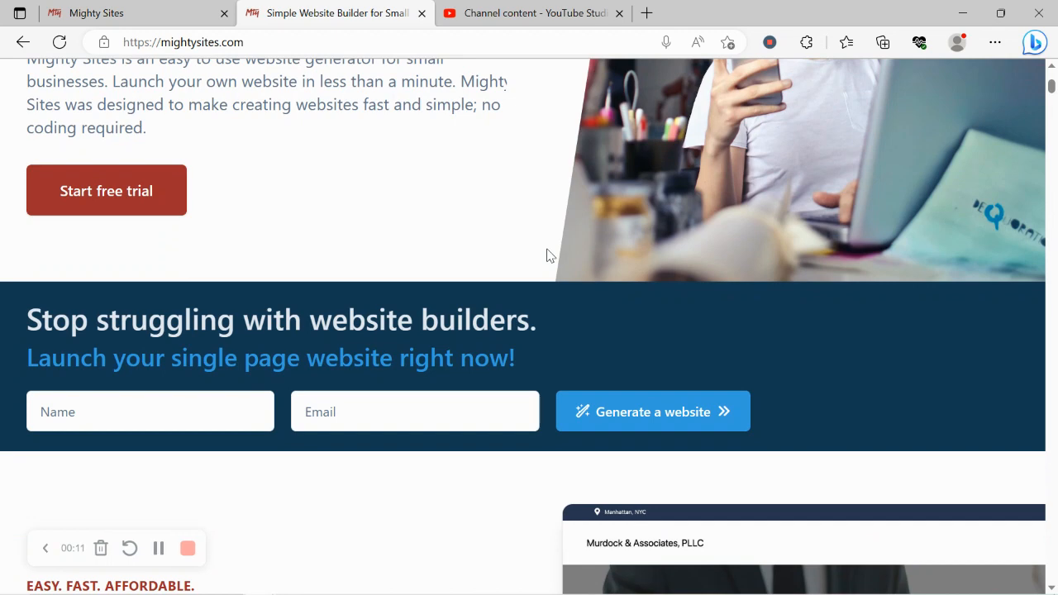
Look through the homepage sections, from the website generator form and blog articles to the feature cards and instant templates heading
scroll(547, 255, "down", 3)
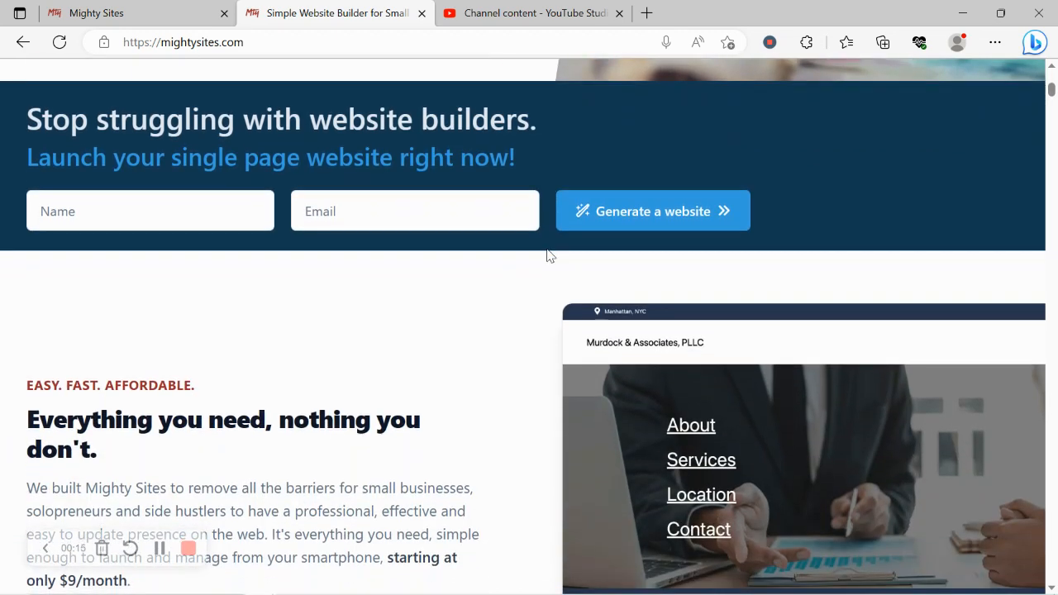
scroll(546, 255, "down", 4)
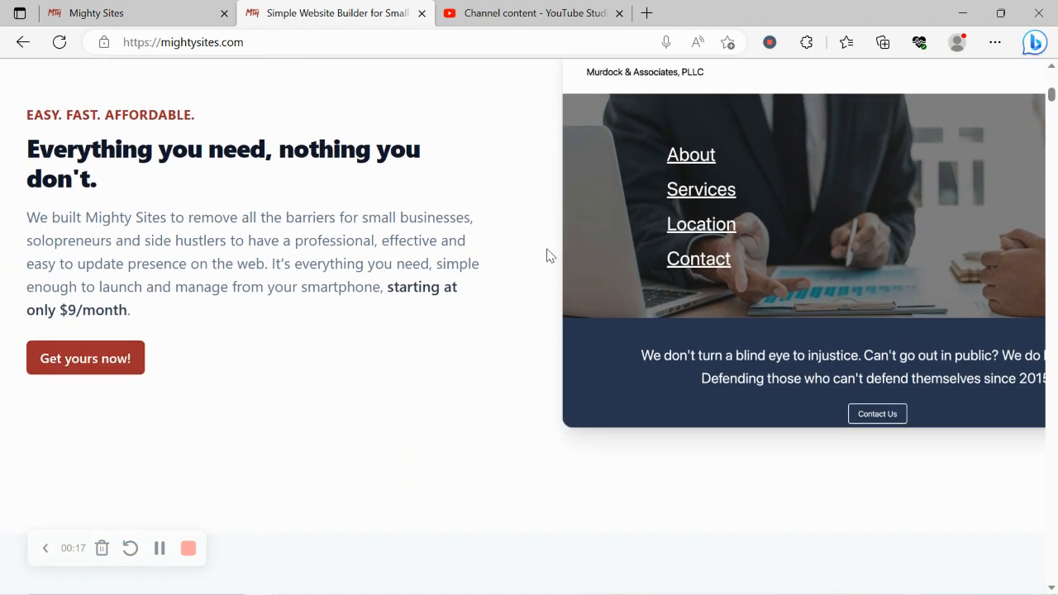
scroll(546, 254, "down", 6)
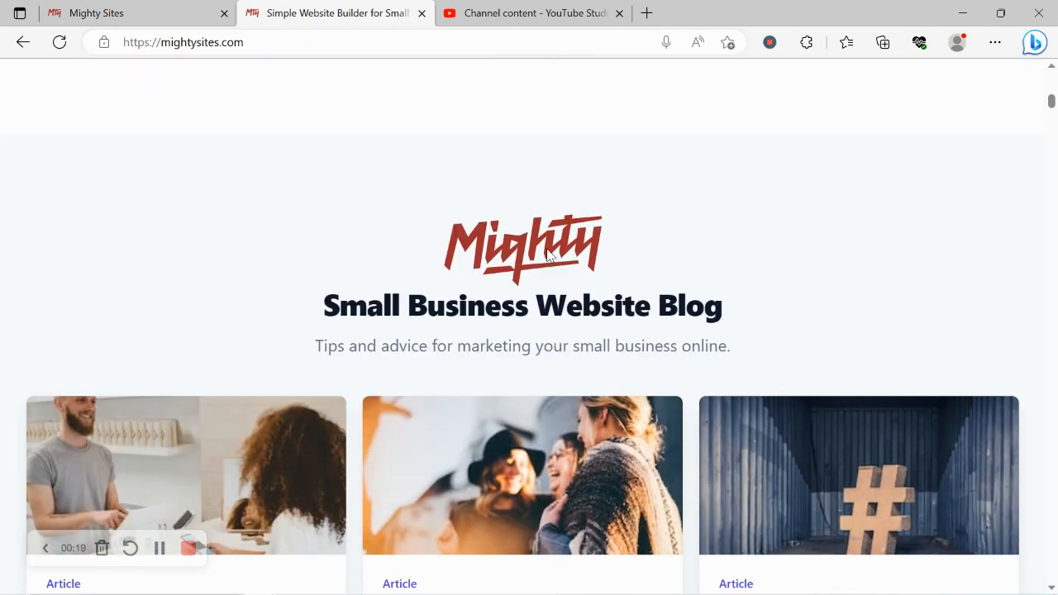
scroll(546, 254, "down", 3)
scroll(547, 256, "down", 1)
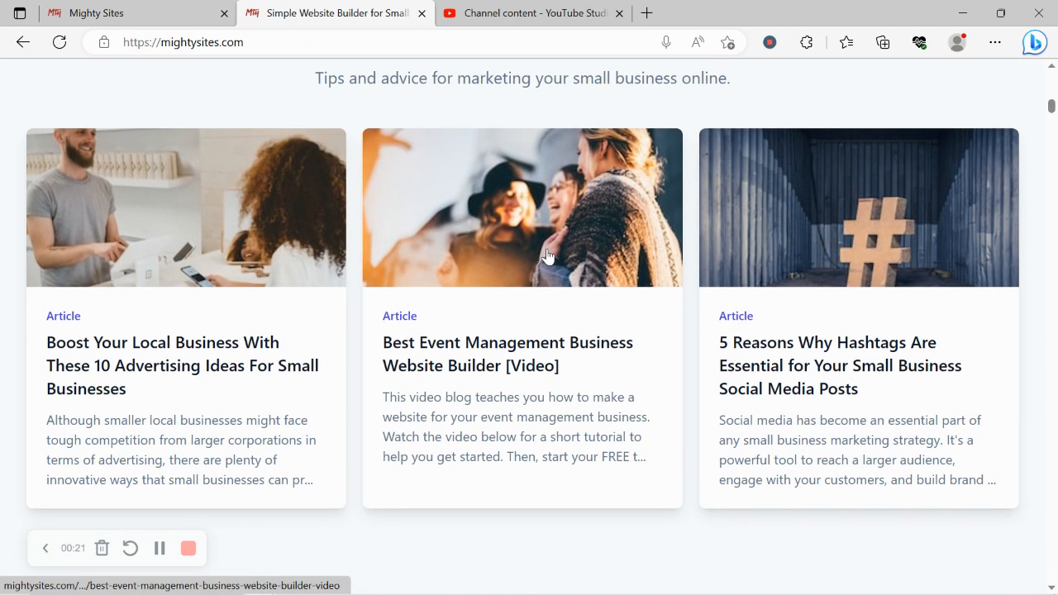
scroll(547, 255, "down", 7)
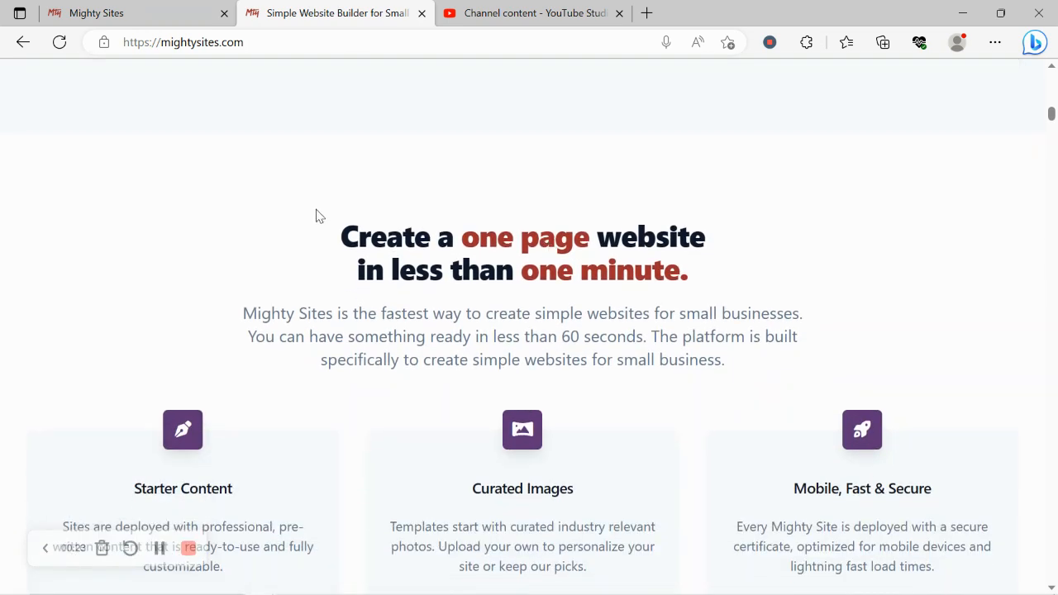
left_click_drag(316, 216, 732, 287)
left_click(392, 359)
scroll(395, 356, "down", 1)
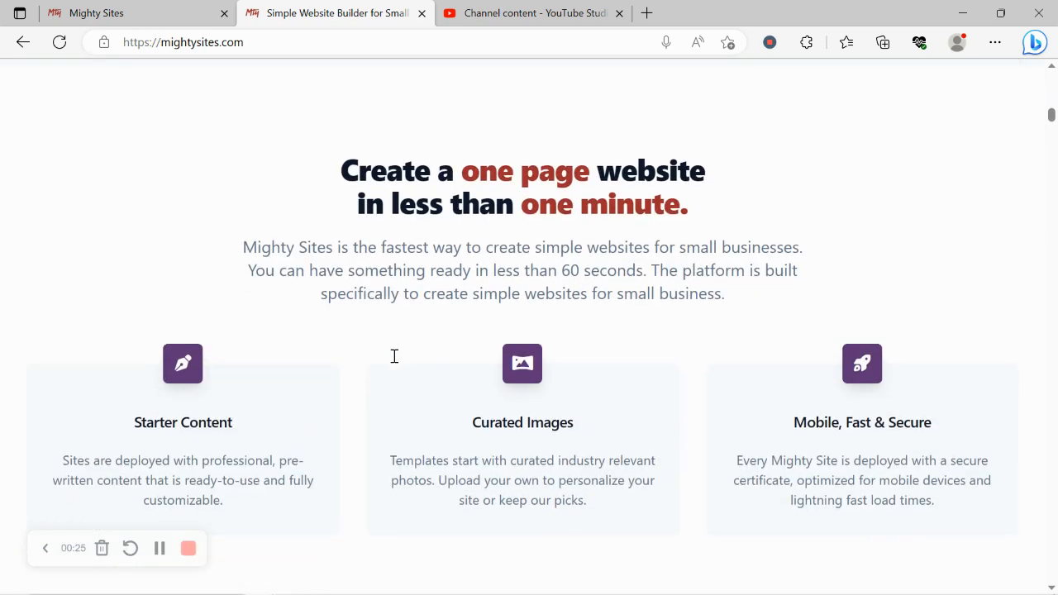
scroll(395, 357, "down", 4)
left_click_drag(195, 374, 905, 381)
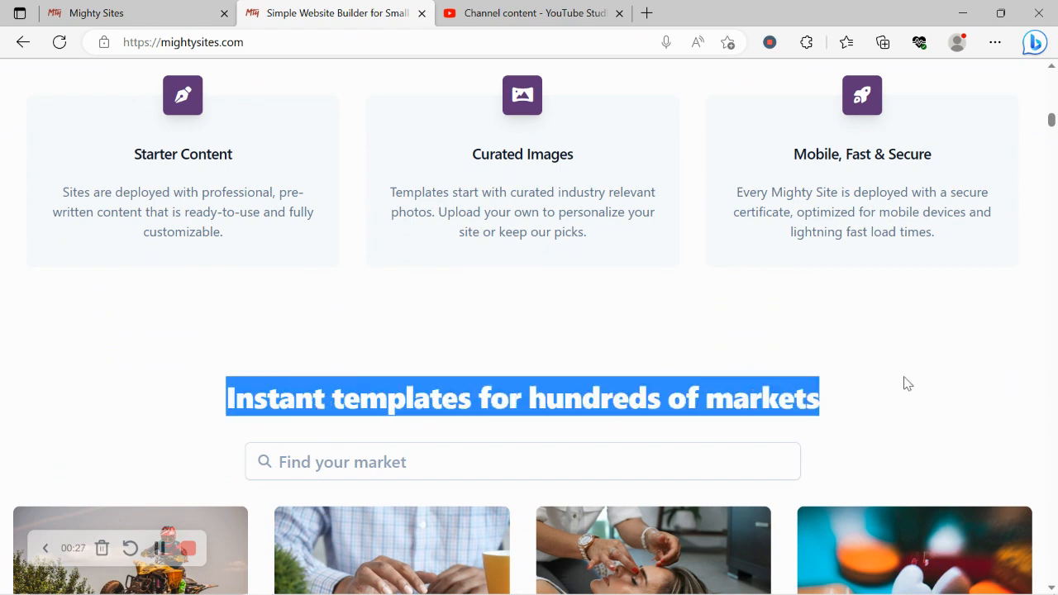
Switch to the site creation page and look through the available market templates
left_click(130, 8)
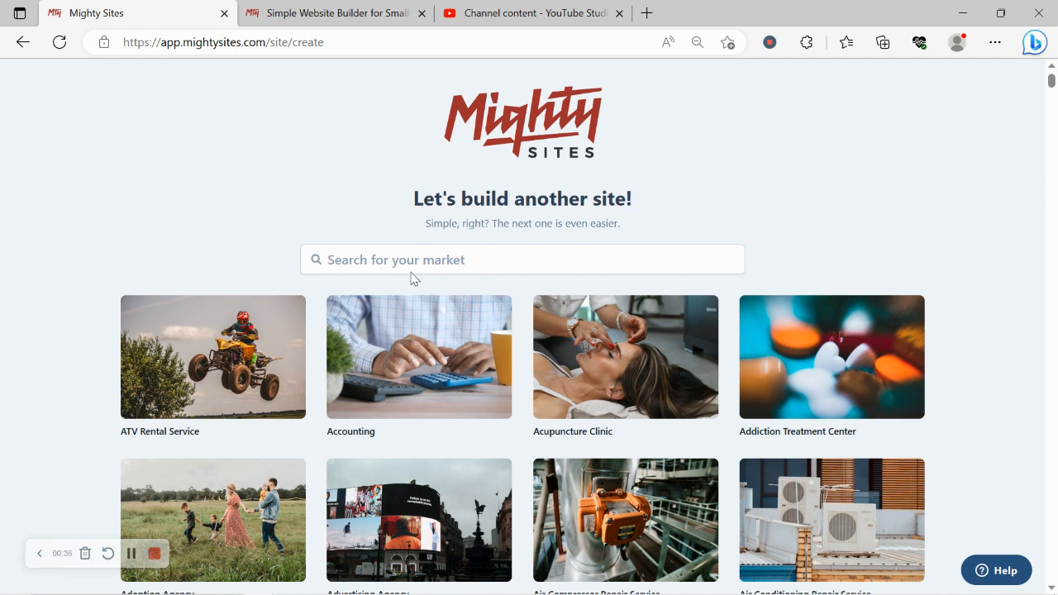
scroll(249, 184, "down", 4)
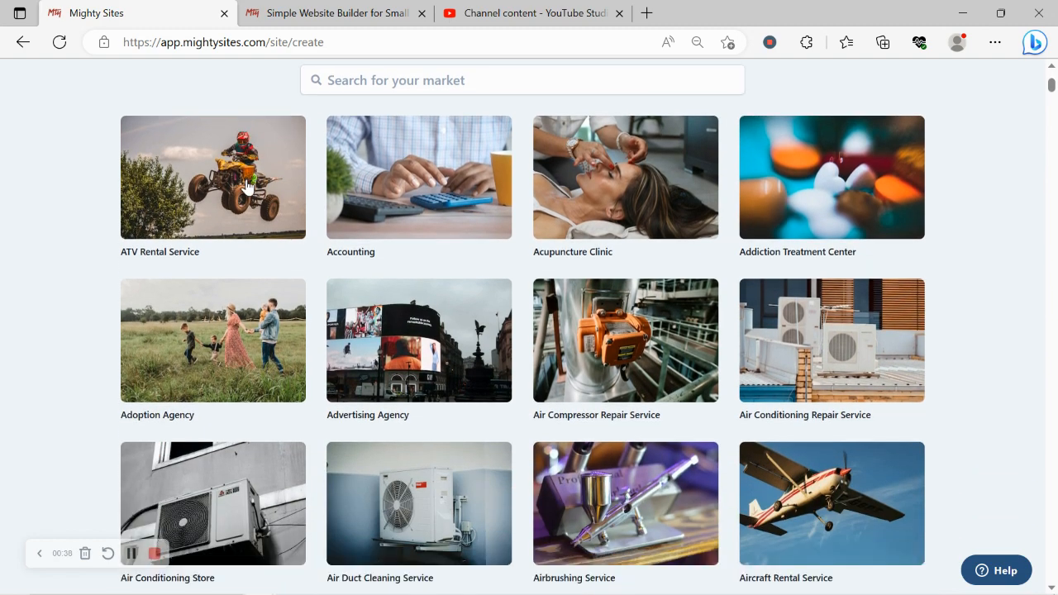
scroll(247, 186, "down", 4)
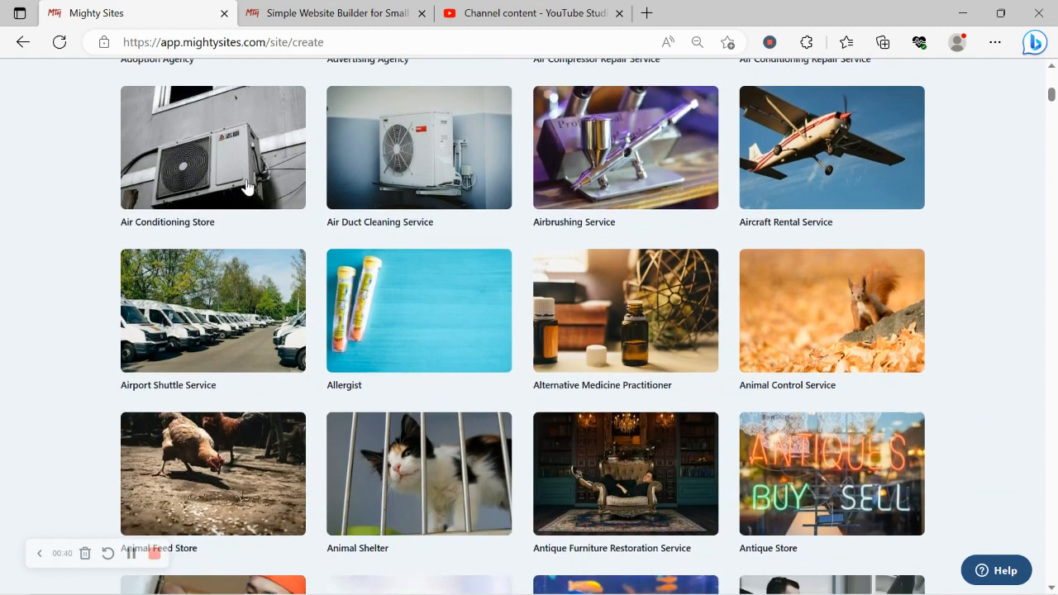
scroll(247, 179, "down", 5)
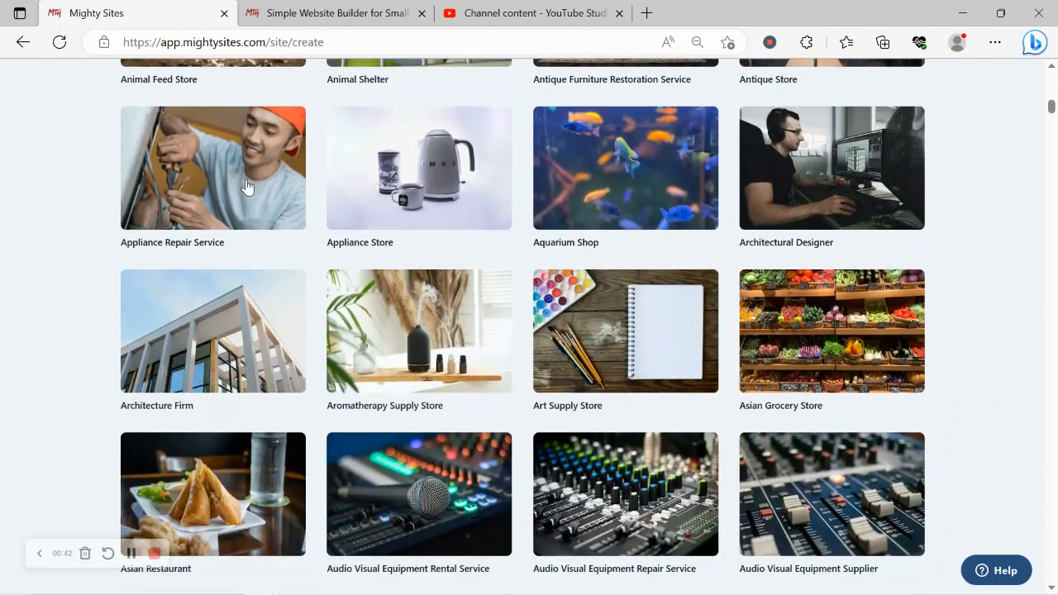
scroll(246, 179, "down", 5)
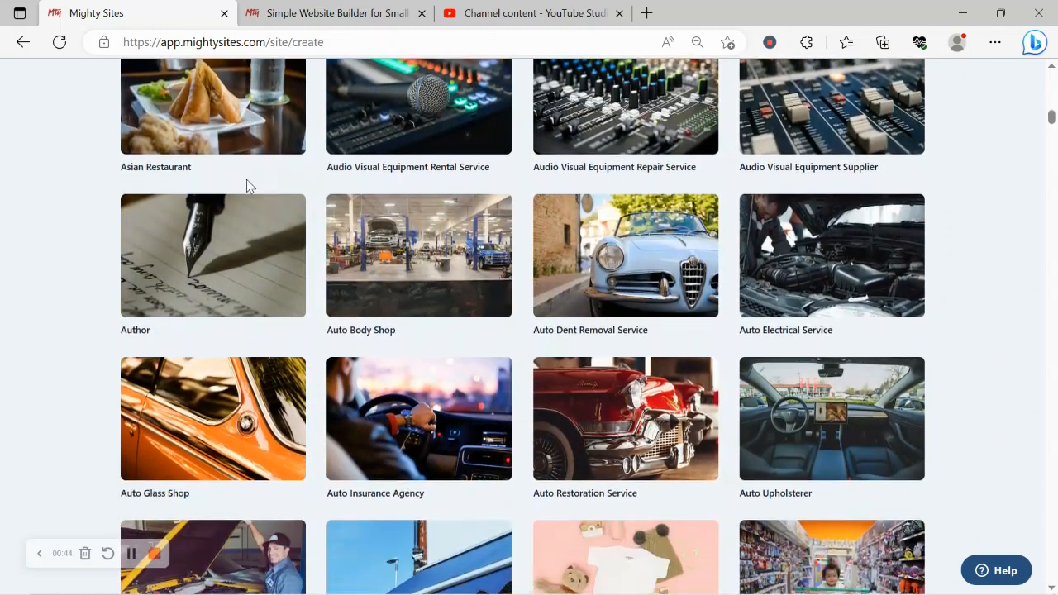
scroll(246, 187, "down", 5)
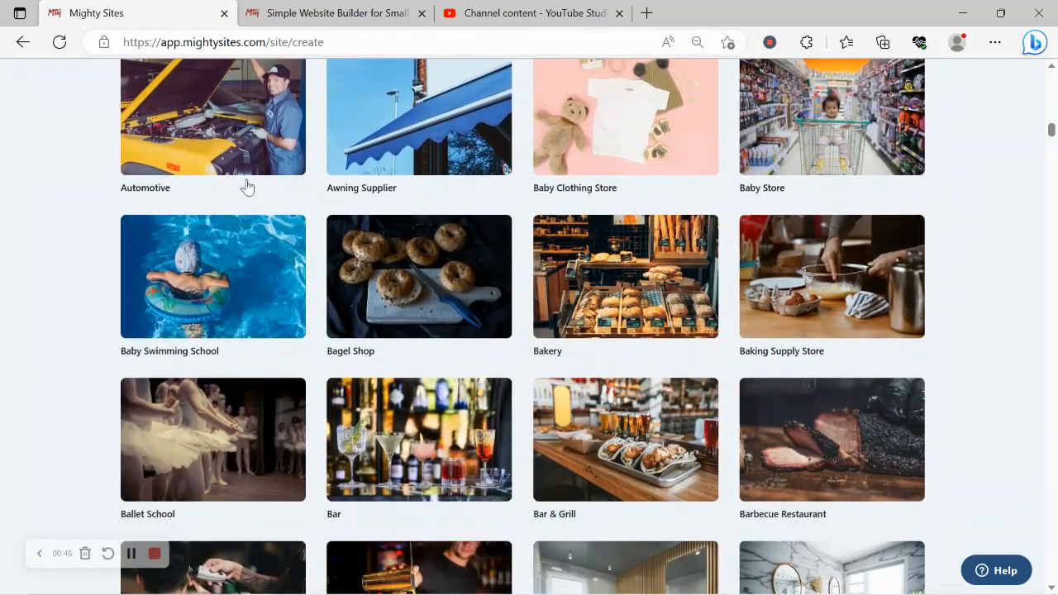
scroll(247, 186, "up", 5)
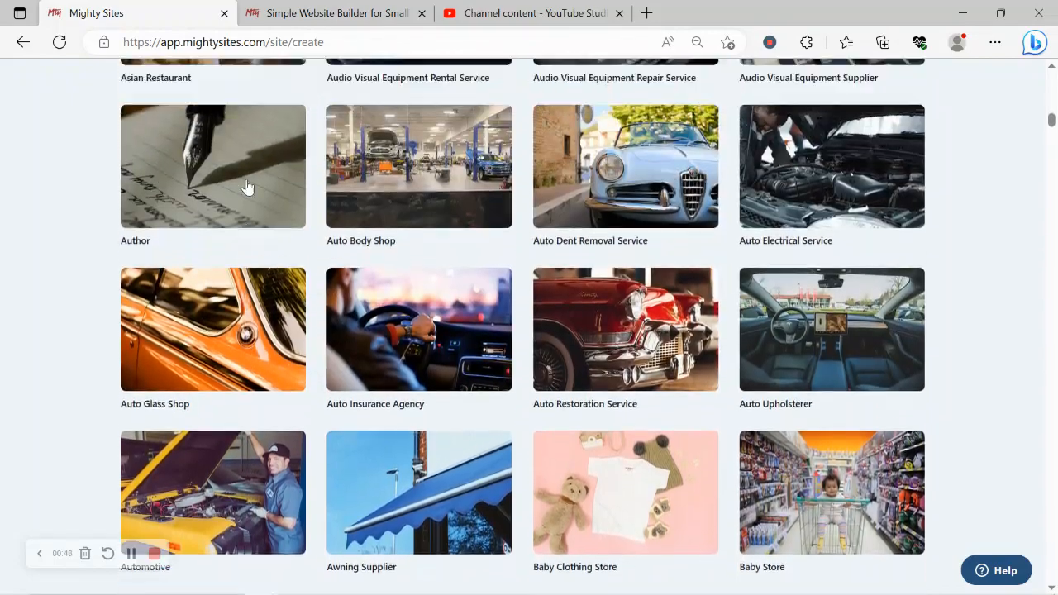
scroll(247, 186, "up", 15)
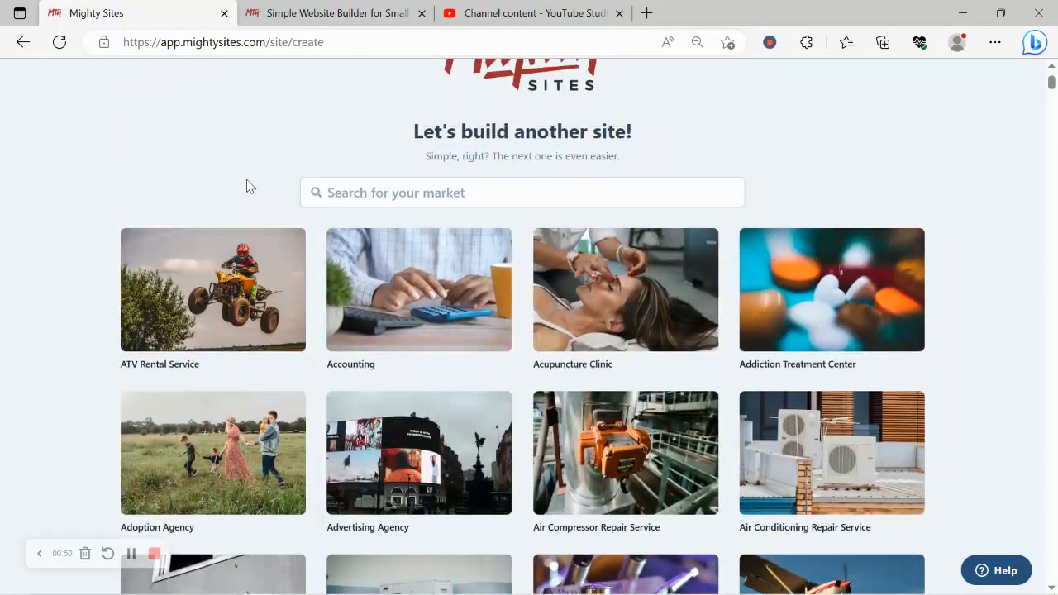
Search the markets for "leba" and choose the Lebanese Restaurant template
left_click(363, 190)
type("leba")
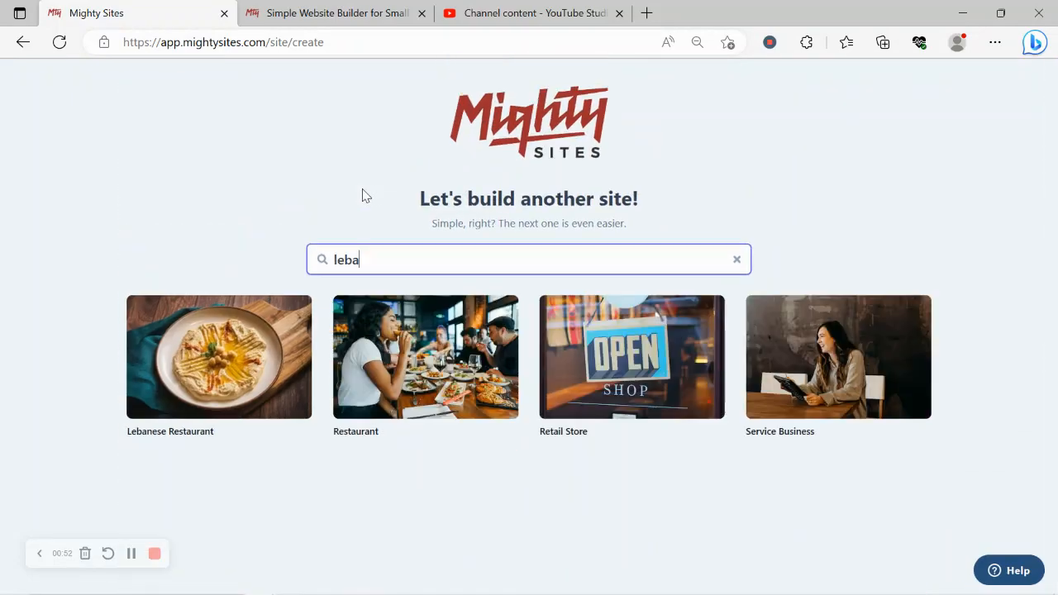
left_click(214, 364)
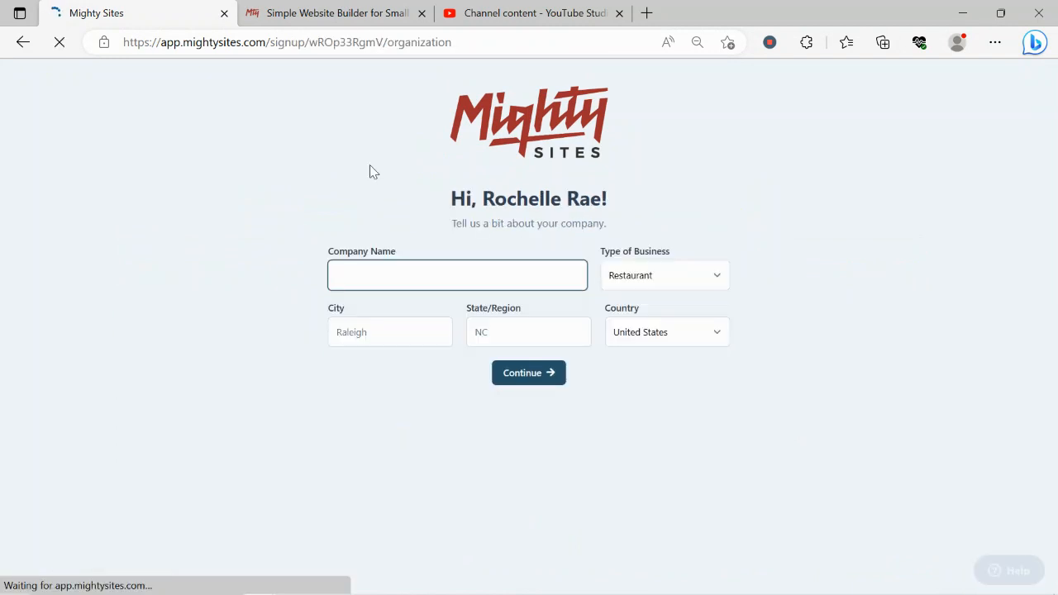
Enter the company name as the owner's first name in the possessive form followed by "Lebanese Food"
key("Caps_Lock")
type("R")
key("Caps_Lock")
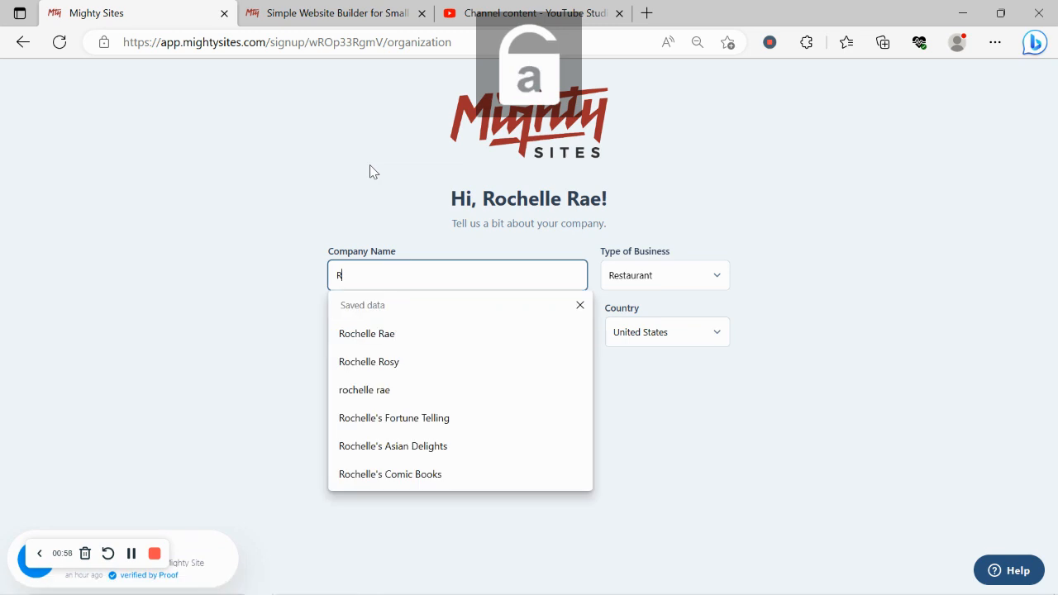
type("ochelle")
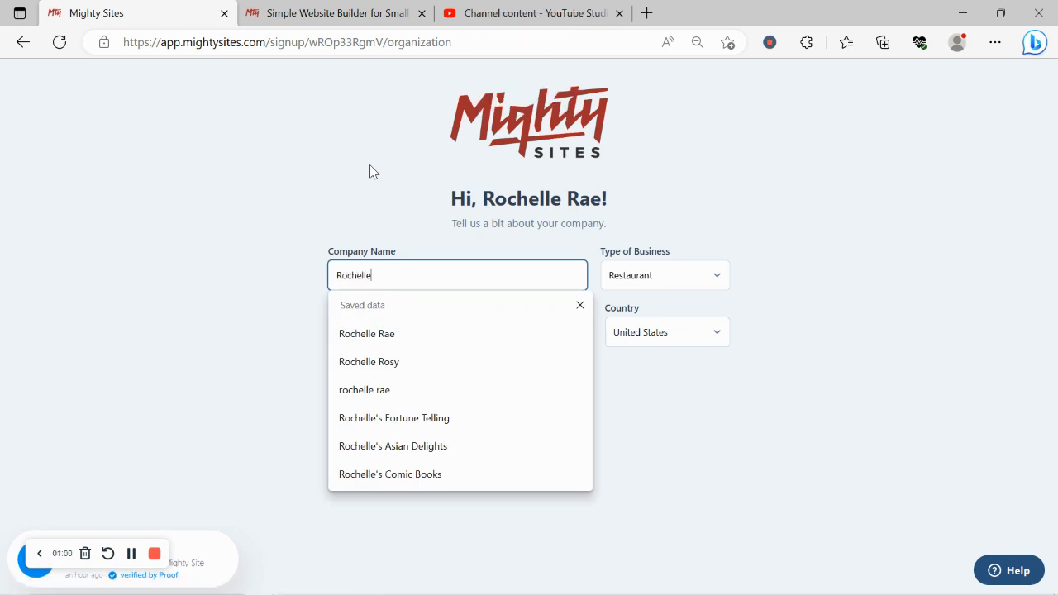
type("'s")
key("Caps_Lock")
type("L")
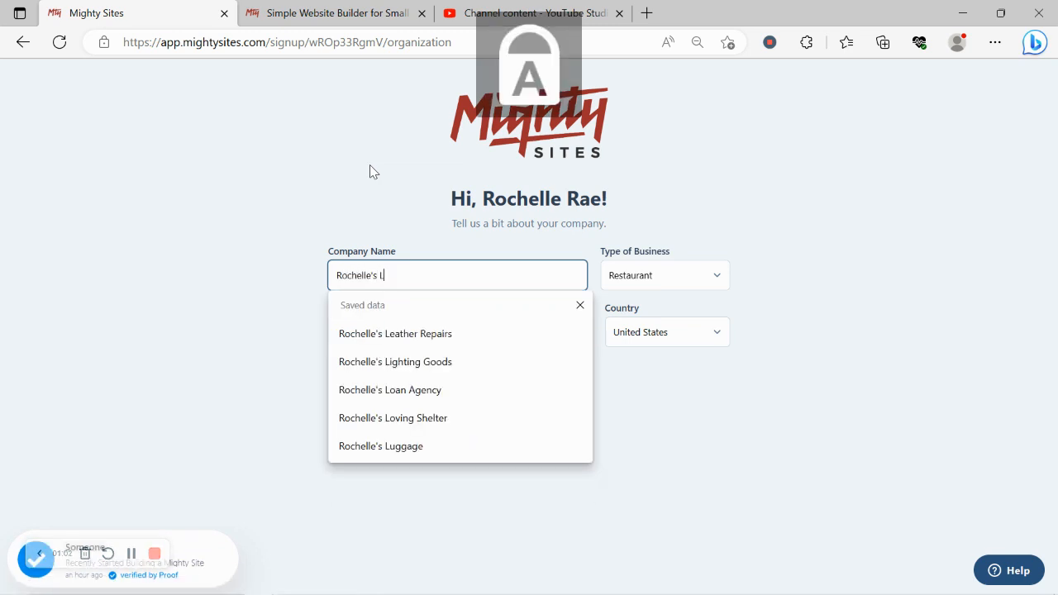
key("Caps_Lock")
type("a")
key("BackSpace")
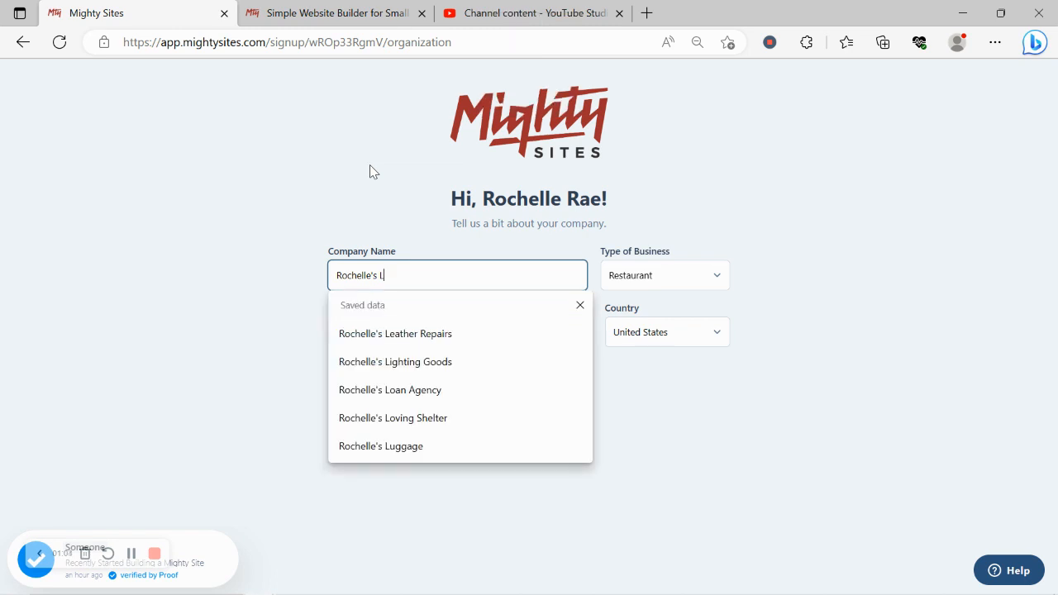
type("ebanes")
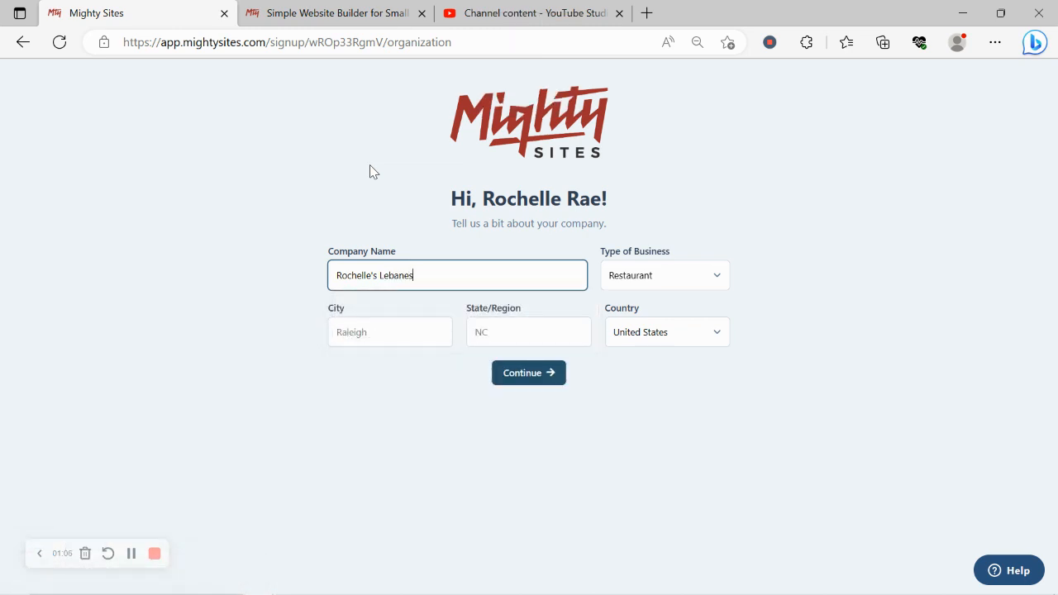
type("e")
key("Caps_Lock")
type("F")
key("Caps_Lock")
type("ood")
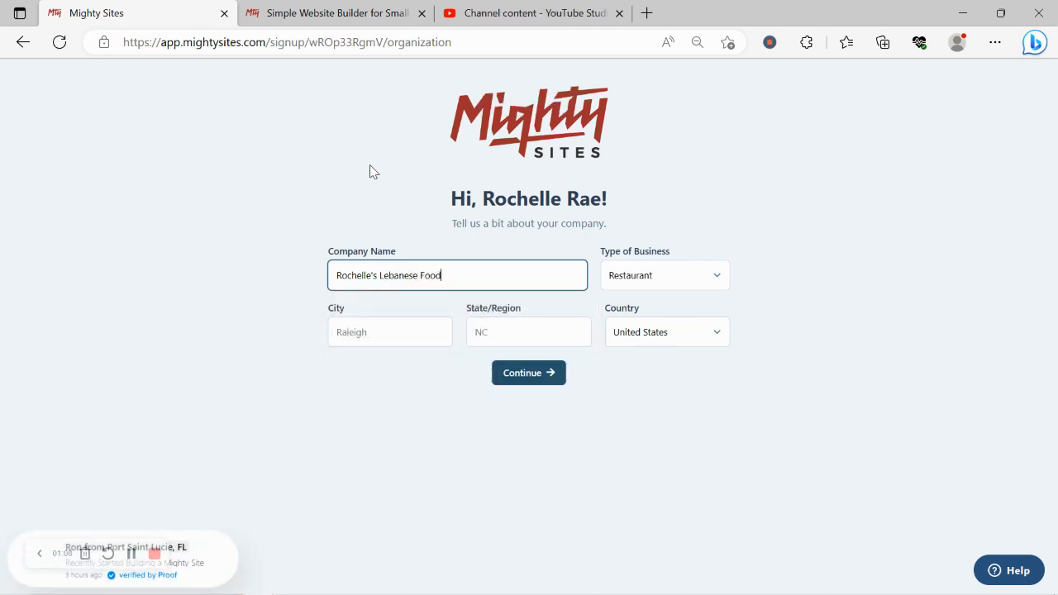
Fill in Denver as the city and Colorado as the state, and submit the company details
left_click(380, 335)
key("Caps_Lock")
type("D")
key("Caps_Lock")
type("enver")
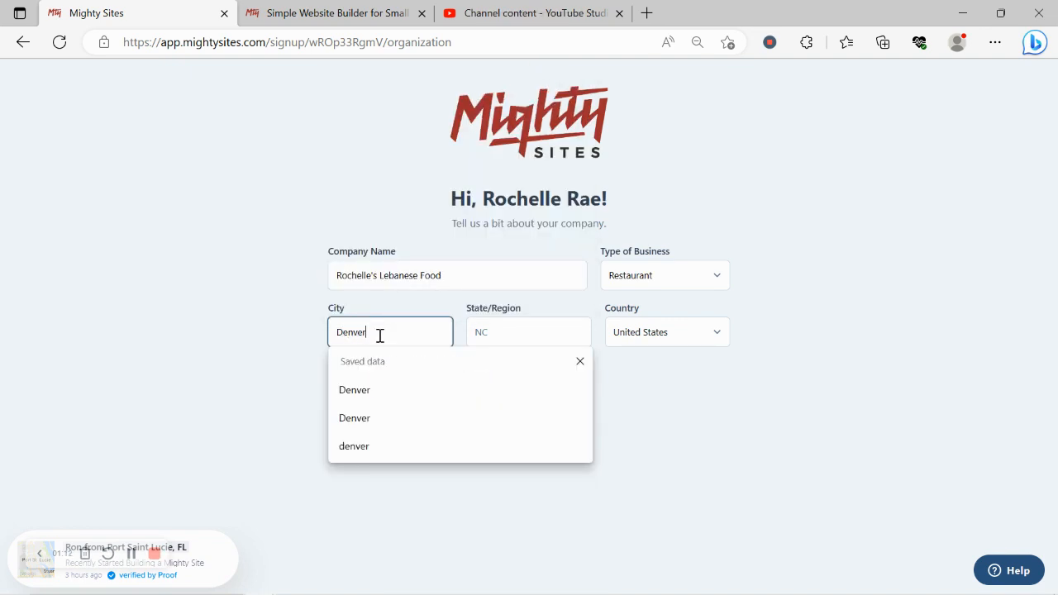
left_click(502, 332)
key("Caps_Lock")
type("C")
key("Caps_Lock")
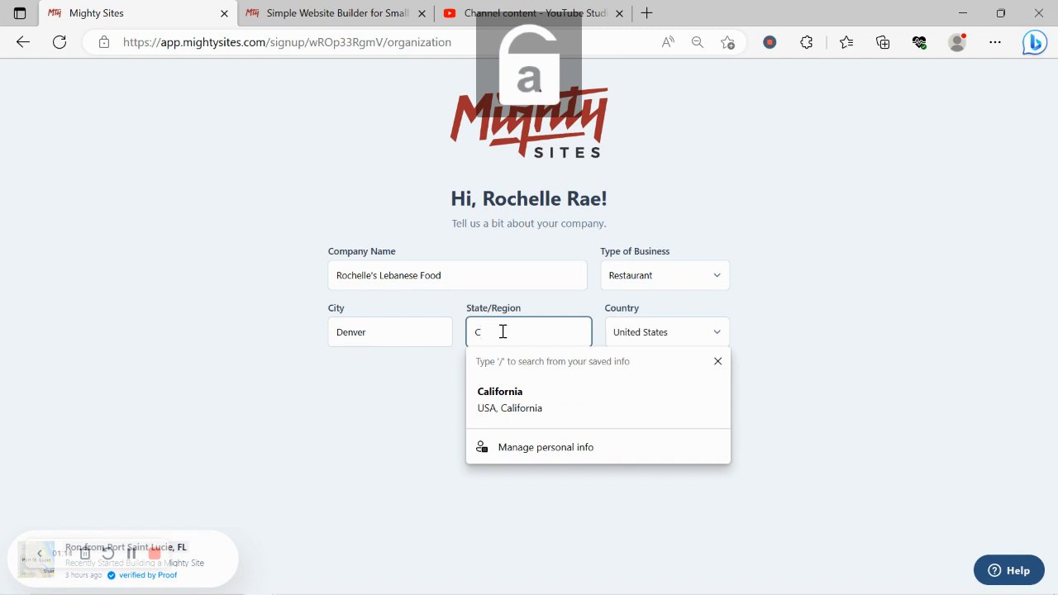
type("olorado")
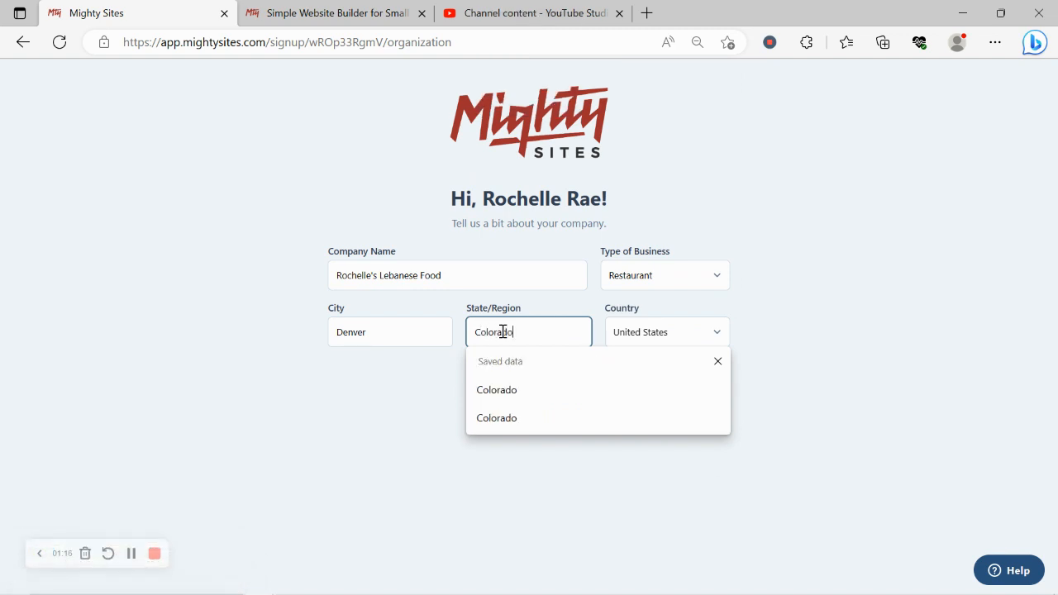
left_click(795, 225)
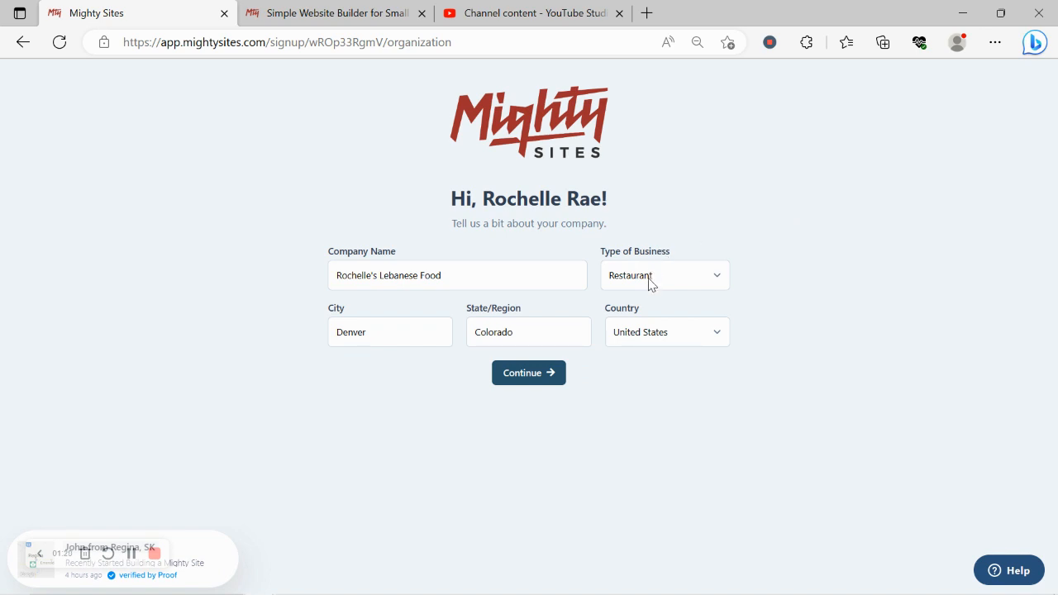
left_click(552, 383)
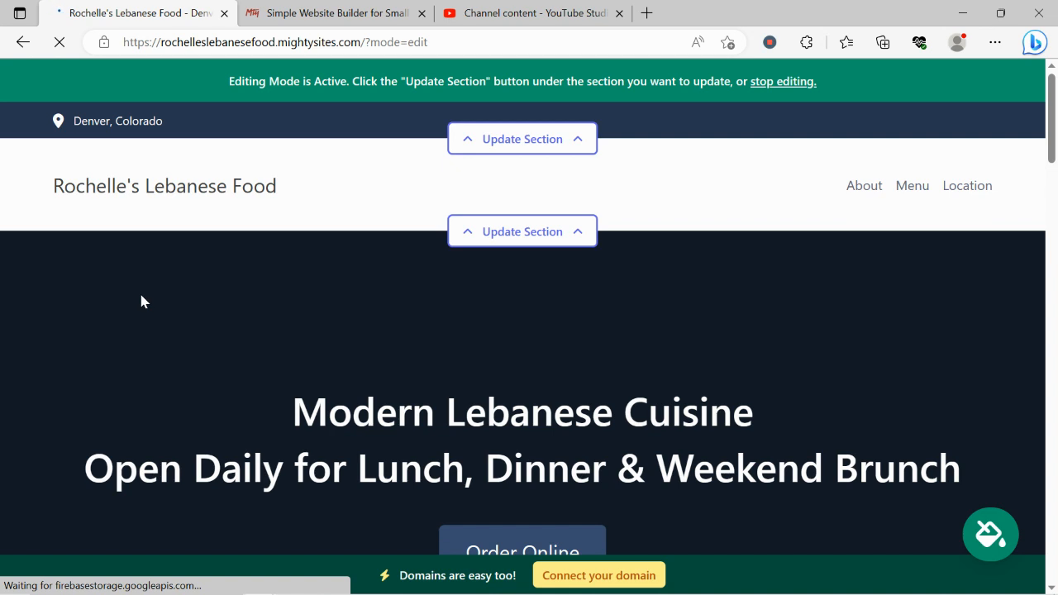
Review the generated restaurant website from the header through the location and menu sections to the About Us text
scroll(141, 301, "down", 1)
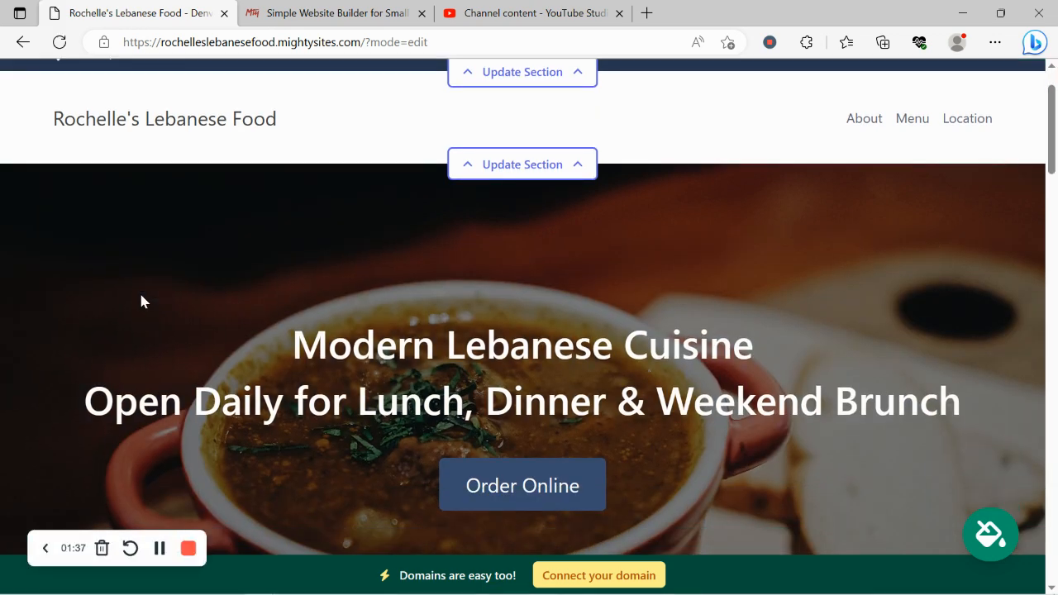
scroll(141, 301, "down", 5)
scroll(141, 301, "down", 8)
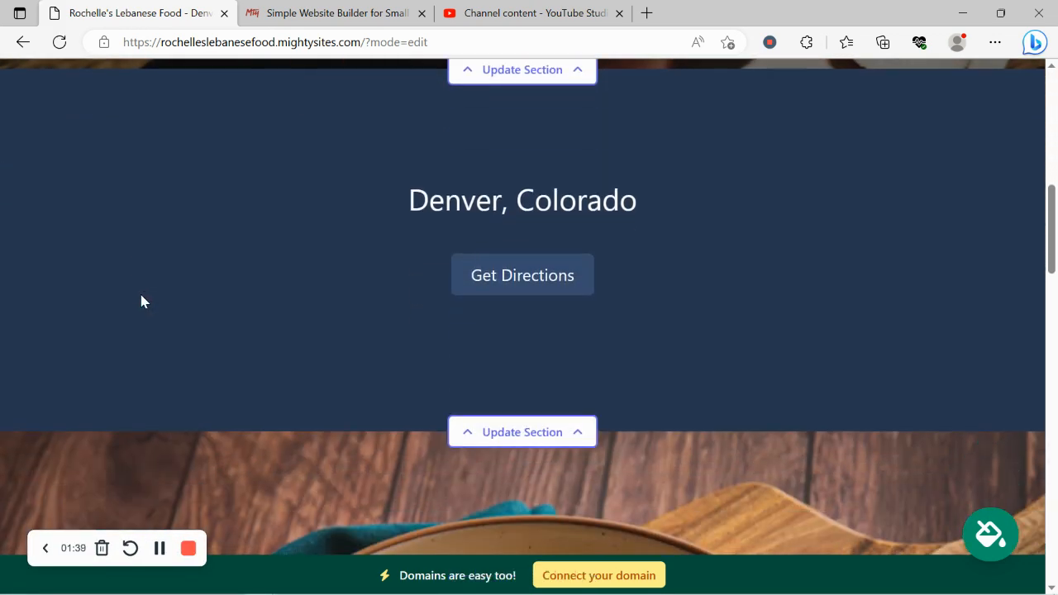
scroll(140, 301, "down", 1)
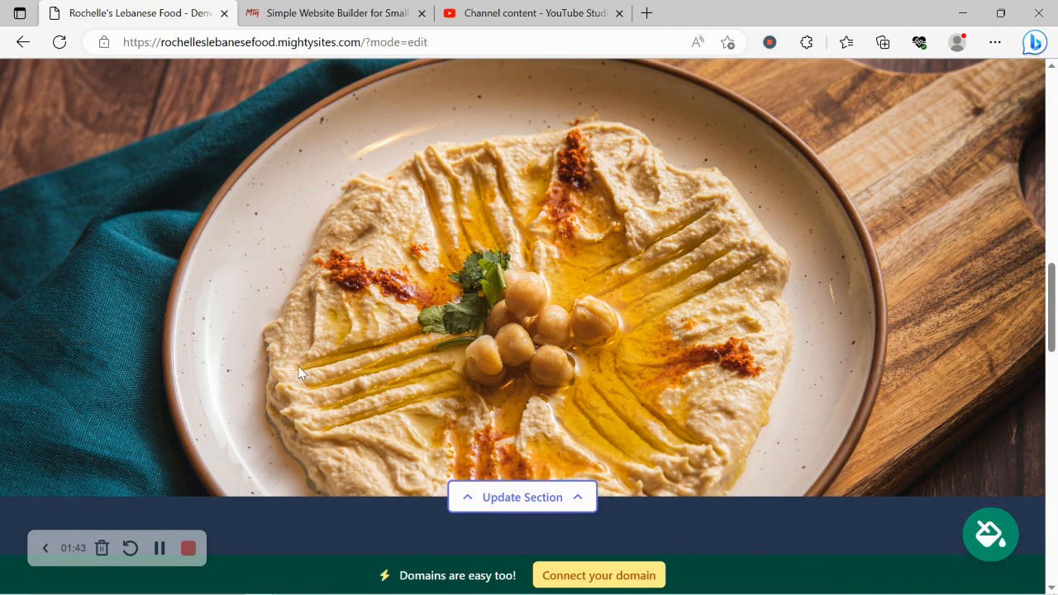
scroll(514, 339, "down", 1)
scroll(515, 335, "down", 5)
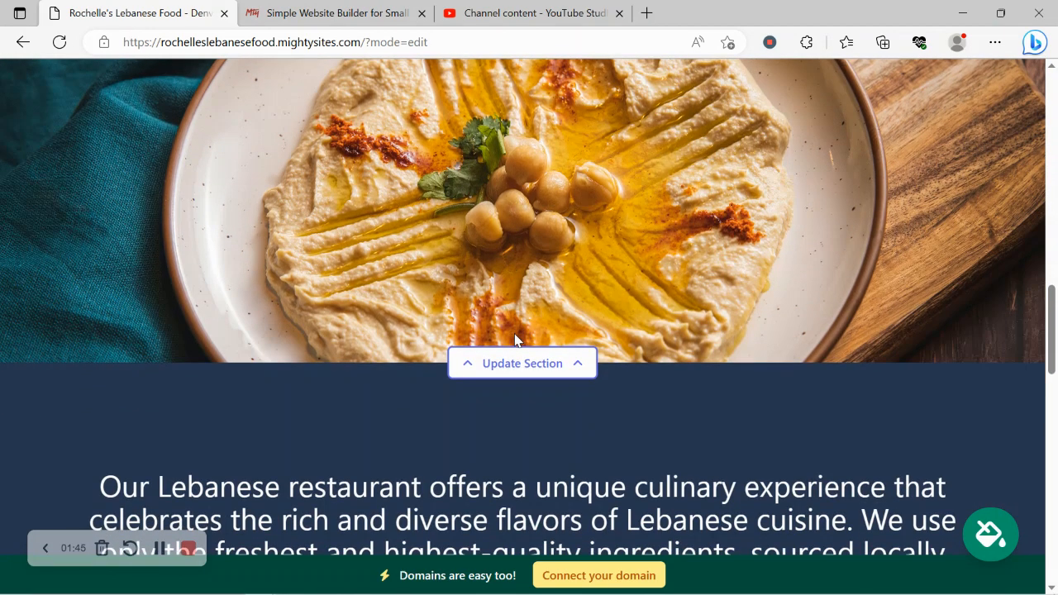
scroll(514, 339, "down", 2)
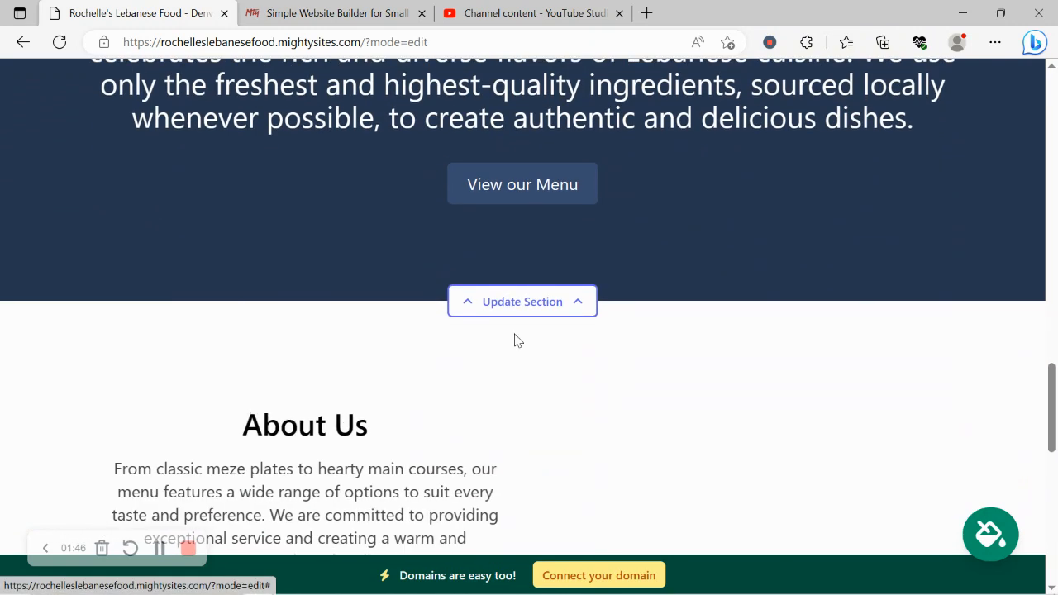
scroll(514, 339, "down", 4)
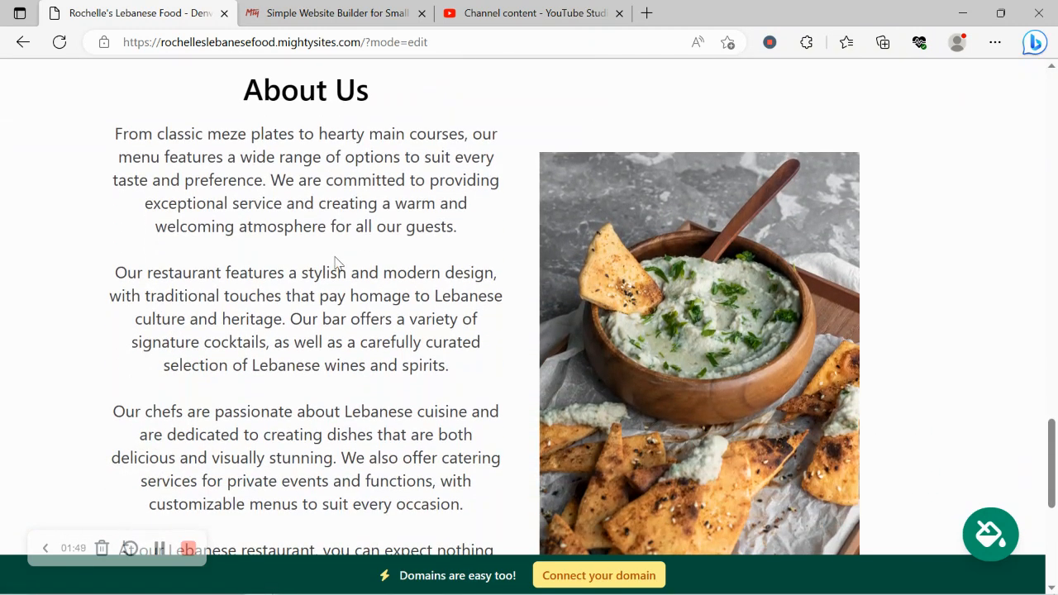
left_click_drag(169, 147, 460, 508)
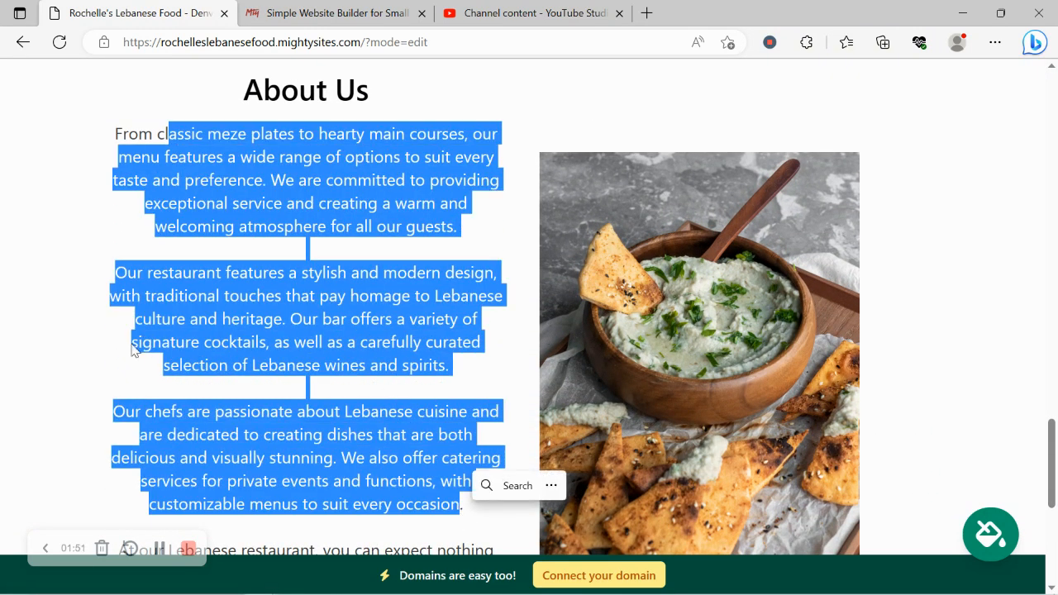
Review the remaining About Us text and the sections above it, back up to the site header
left_click(132, 344)
scroll(132, 344, "down", 3)
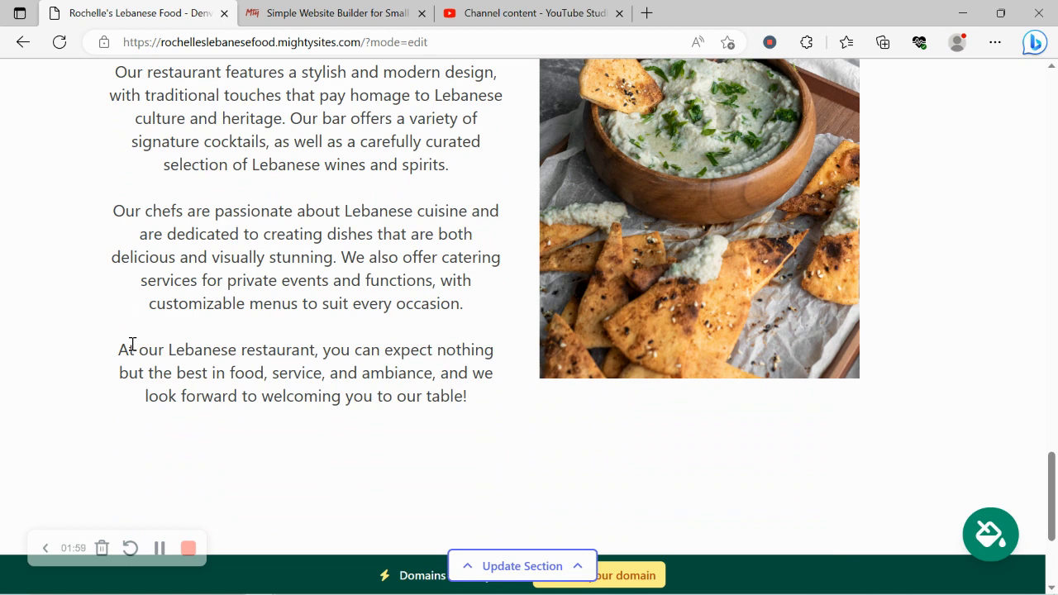
scroll(132, 347, "down", 3)
scroll(133, 350, "up", 3)
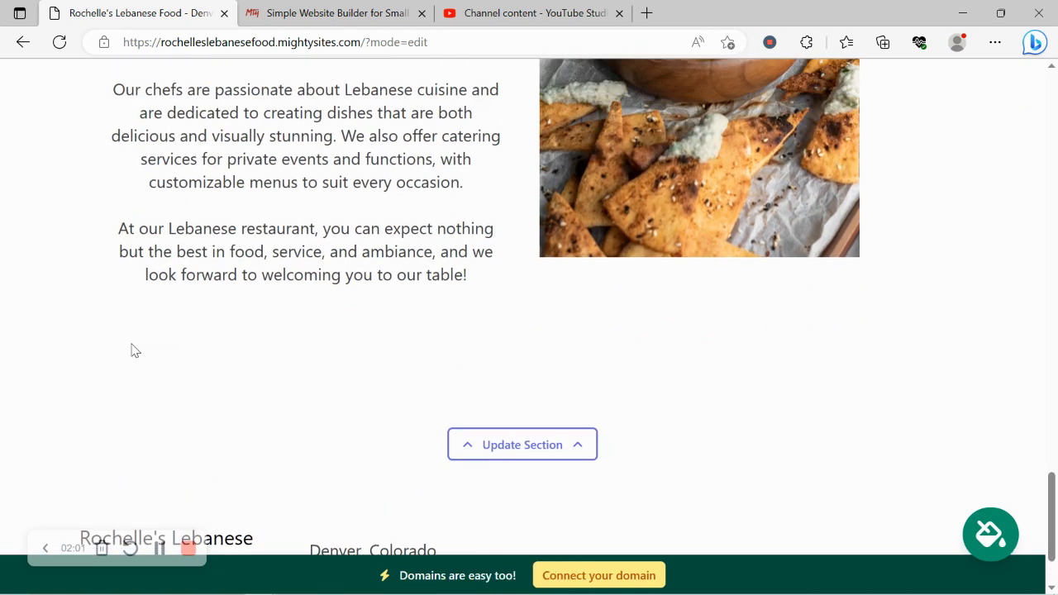
scroll(132, 347, "up", 2)
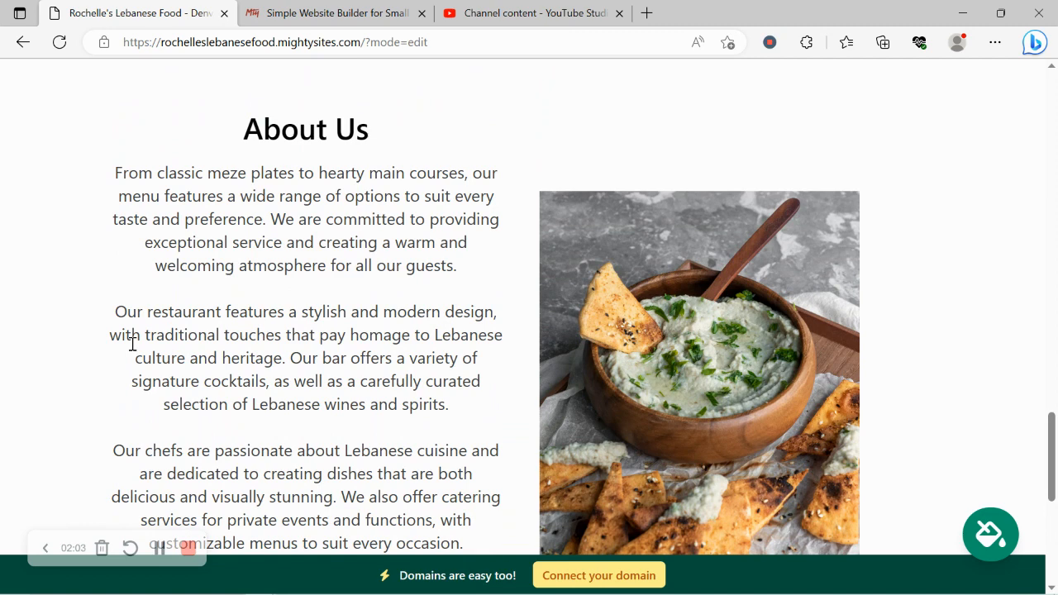
scroll(133, 343, "up", 5)
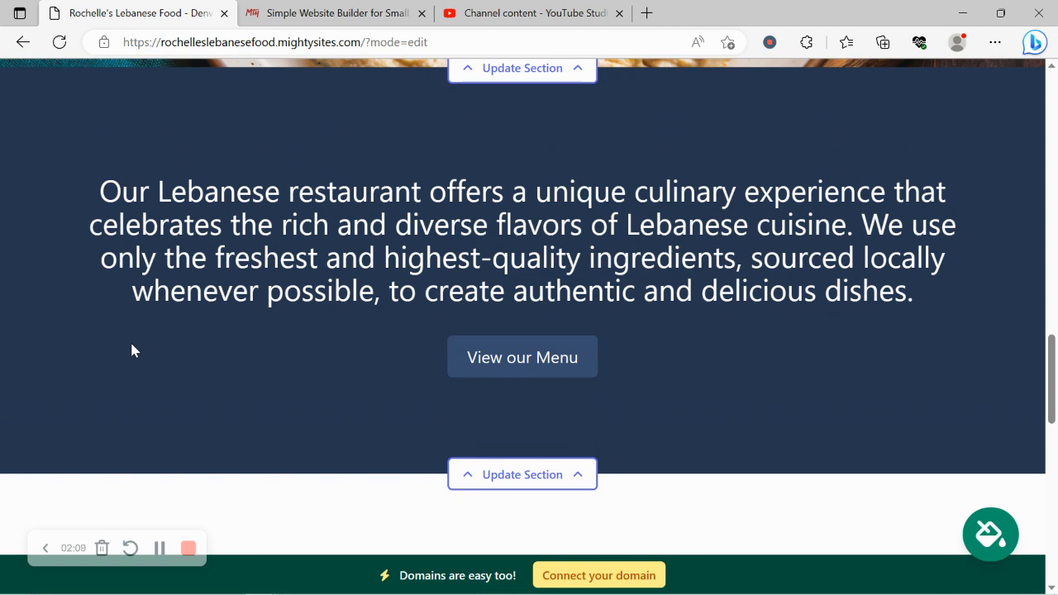
scroll(132, 350, "up", 4)
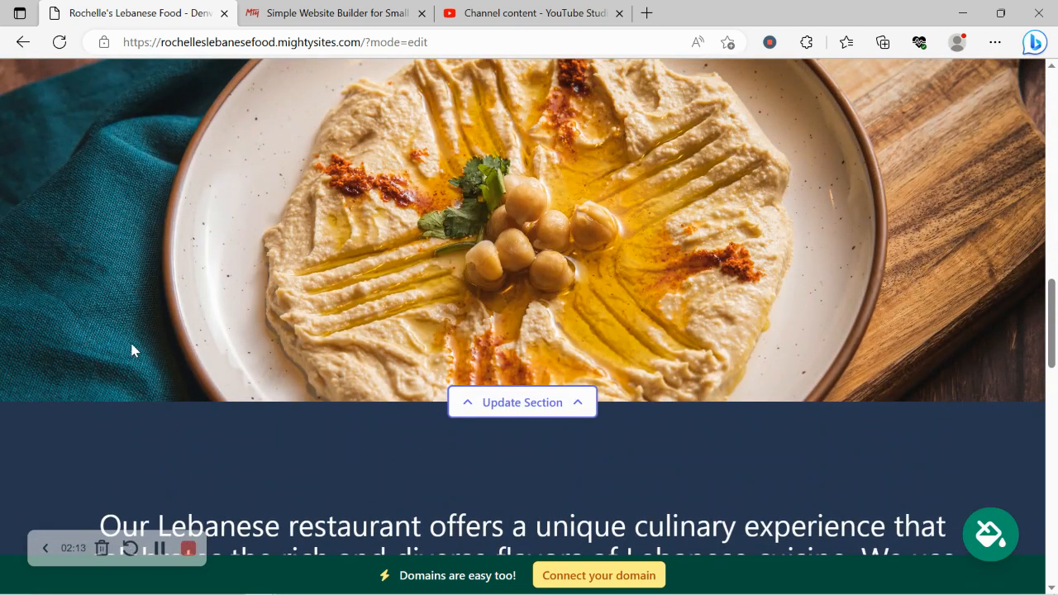
scroll(131, 350, "up", 1)
scroll(131, 350, "up", 5)
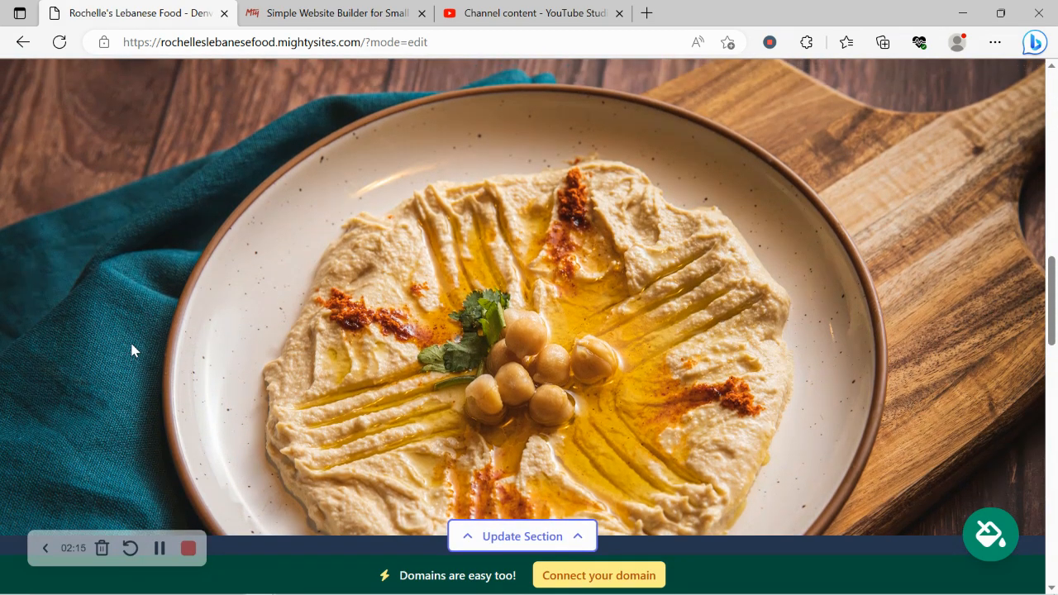
scroll(132, 350, "up", 7)
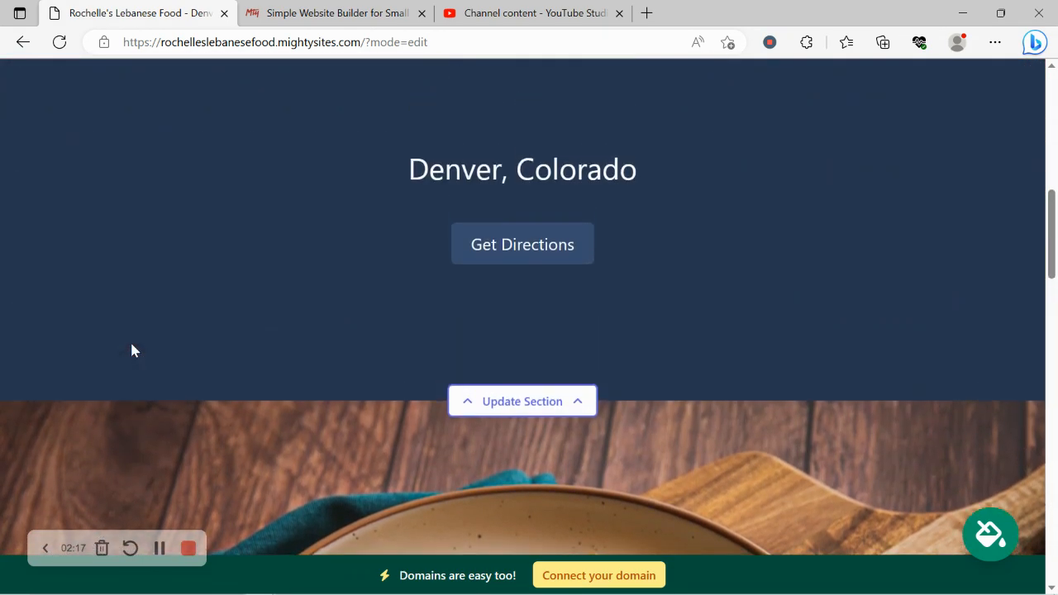
scroll(131, 350, "up", 3)
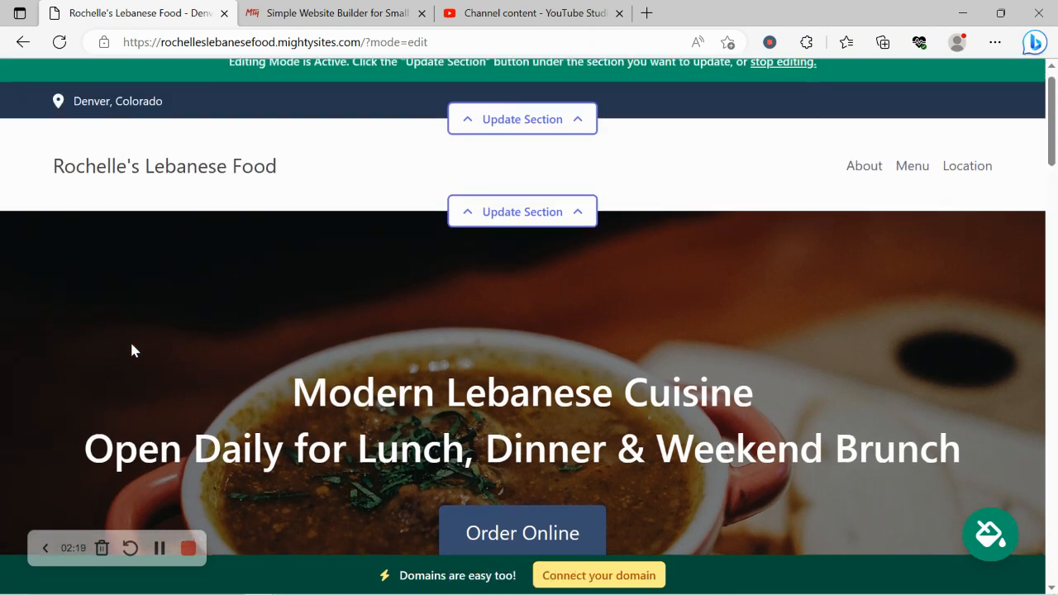
In the top bar's location details, enter the organization's email, show it on the site, and enter the business phone number
left_click(499, 142)
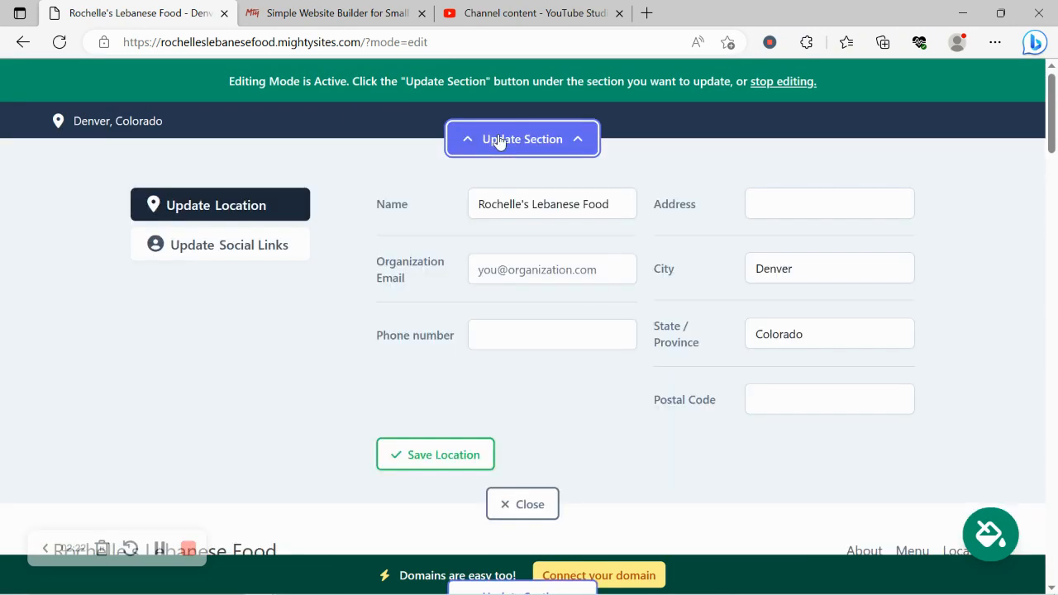
left_click(524, 264)
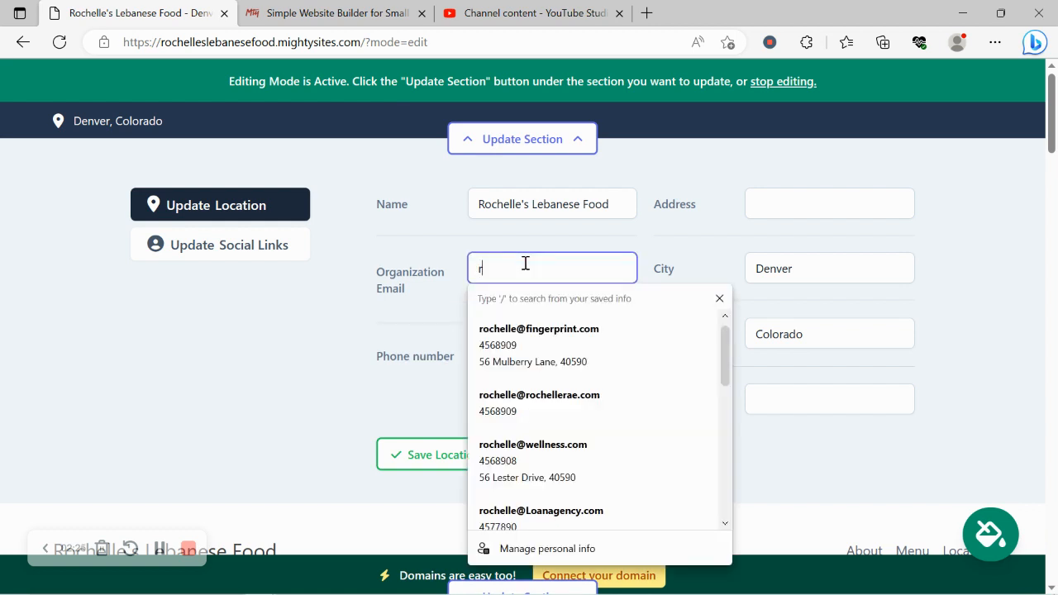
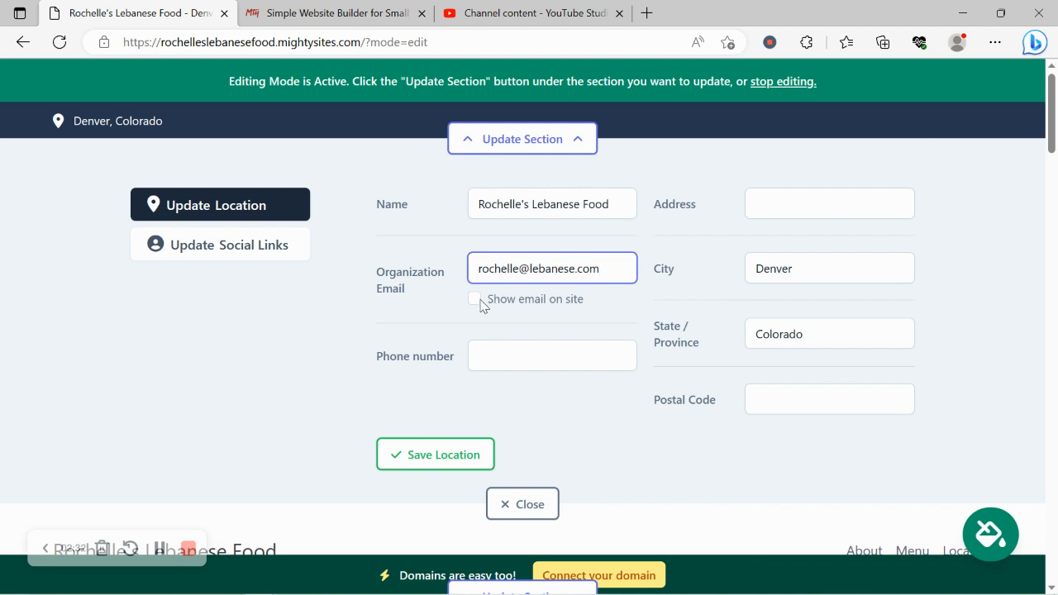
left_click(475, 299)
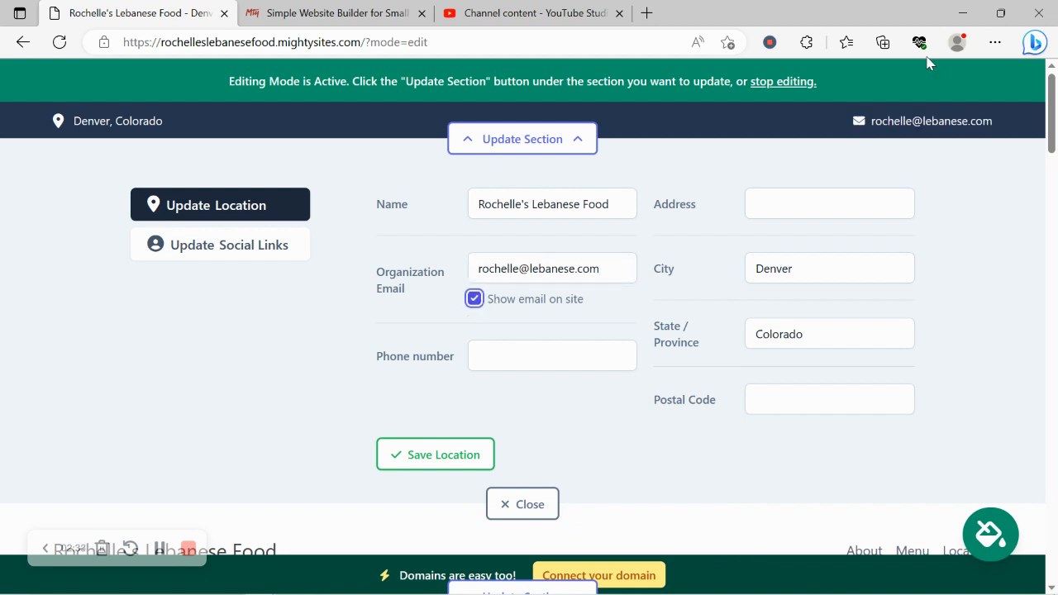
left_click(552, 367)
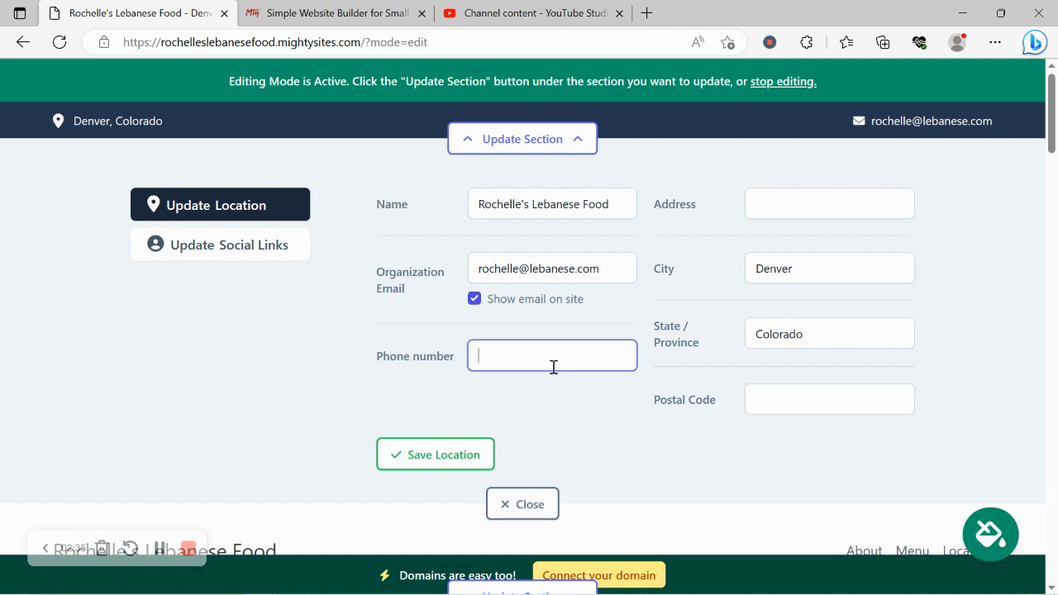
type("567-8909")
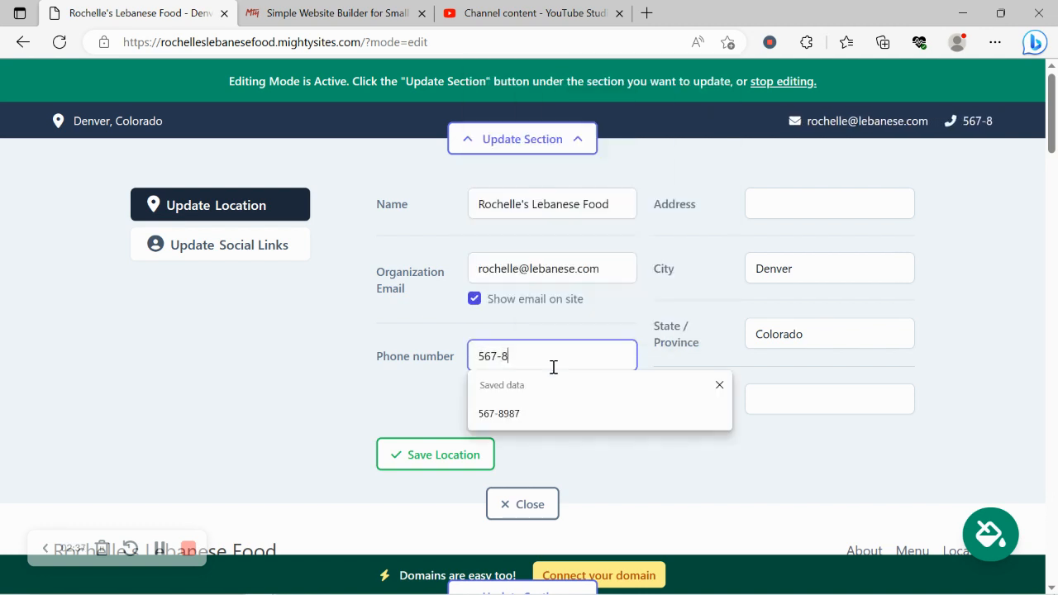
Enter the restaurant's street address and postal code, and save the location details
left_click(795, 210)
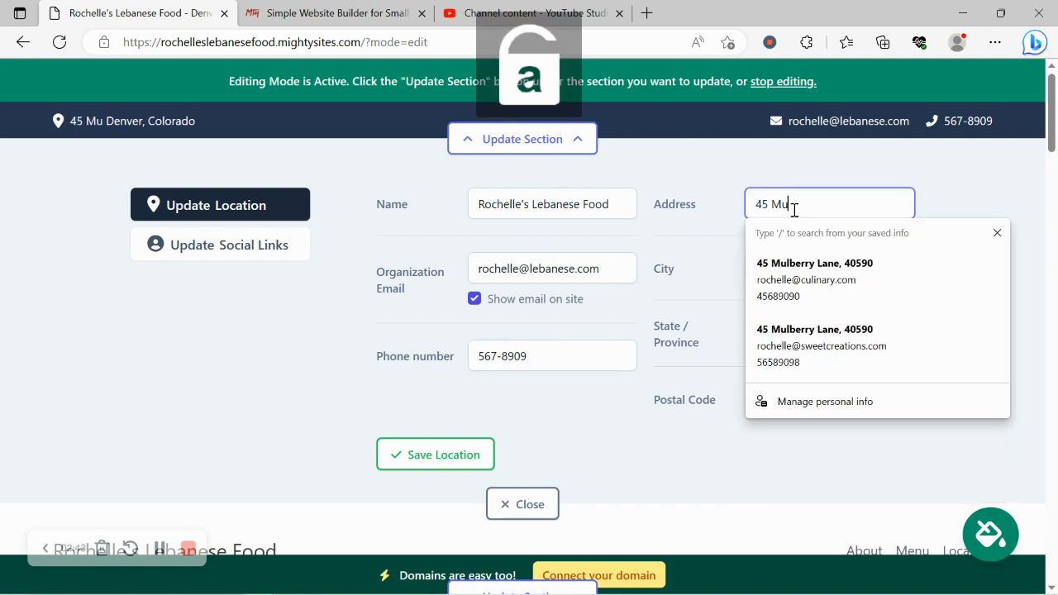
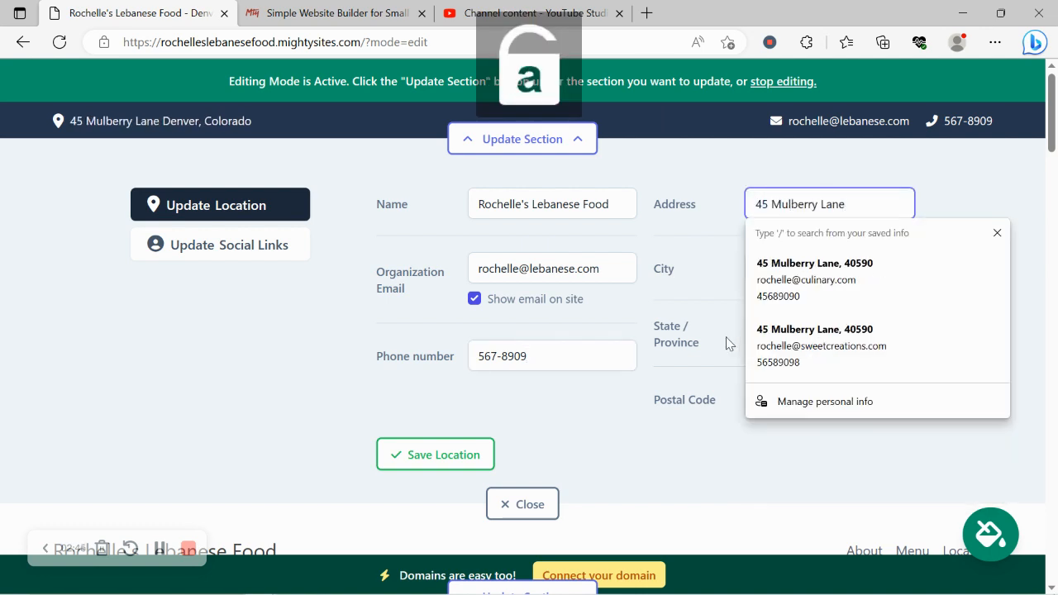
left_click(754, 401)
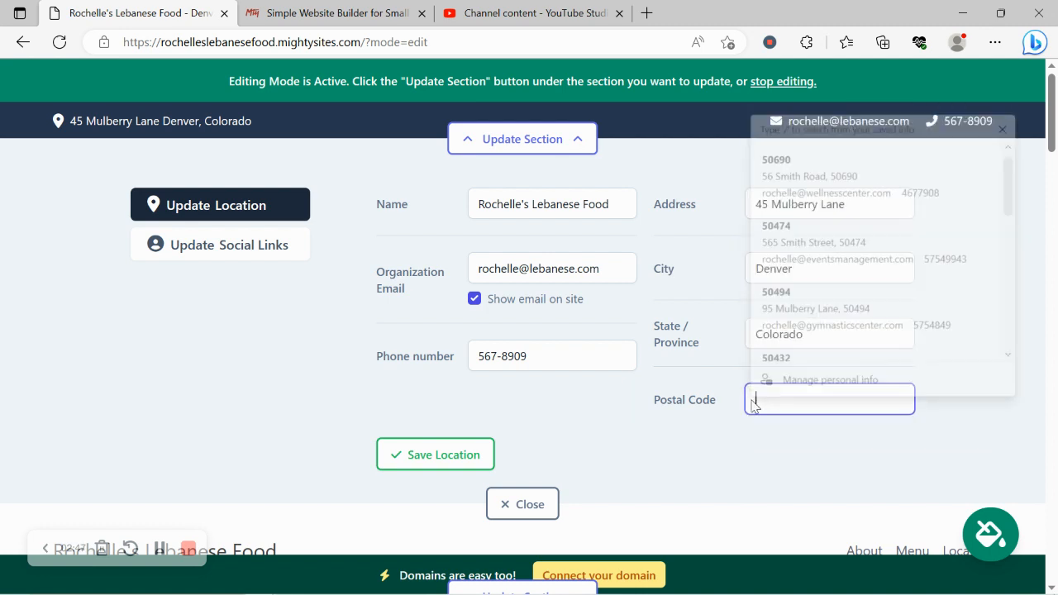
type("40590")
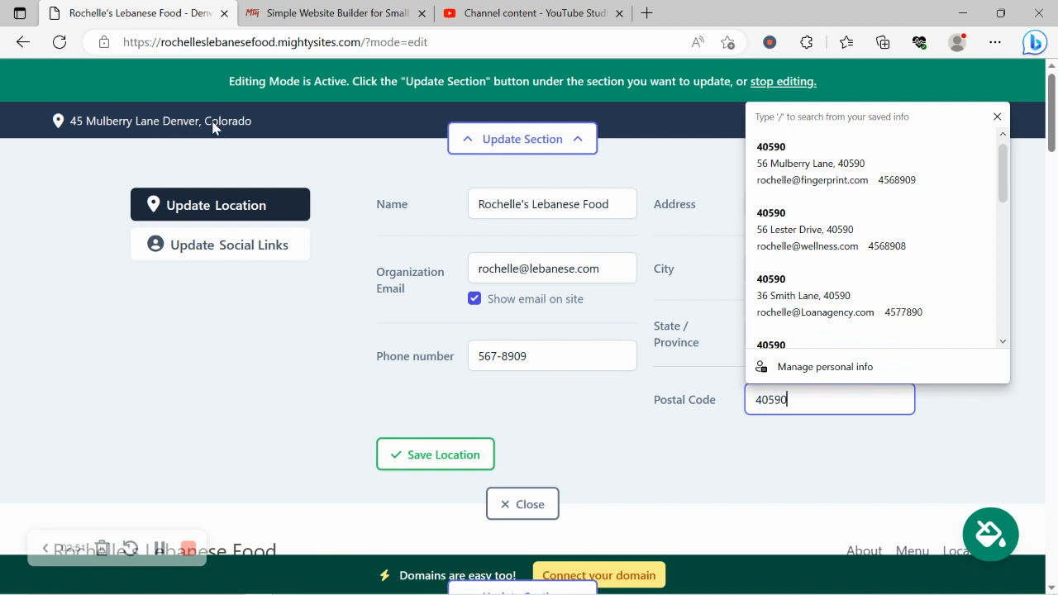
left_click(451, 455)
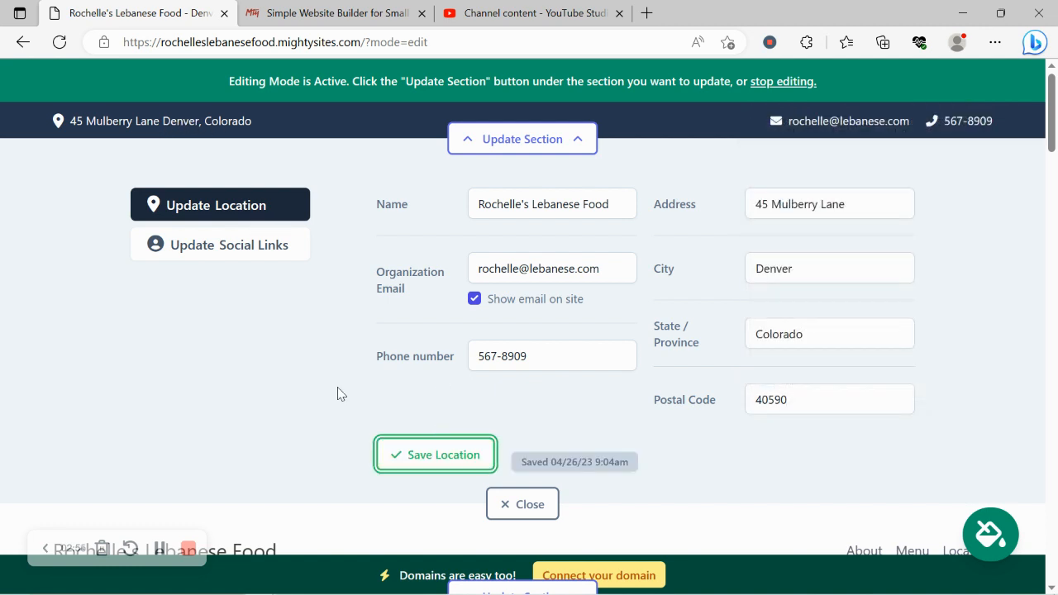
Add "mightysites" as the Instagram account in the top bar's social links
left_click(247, 253)
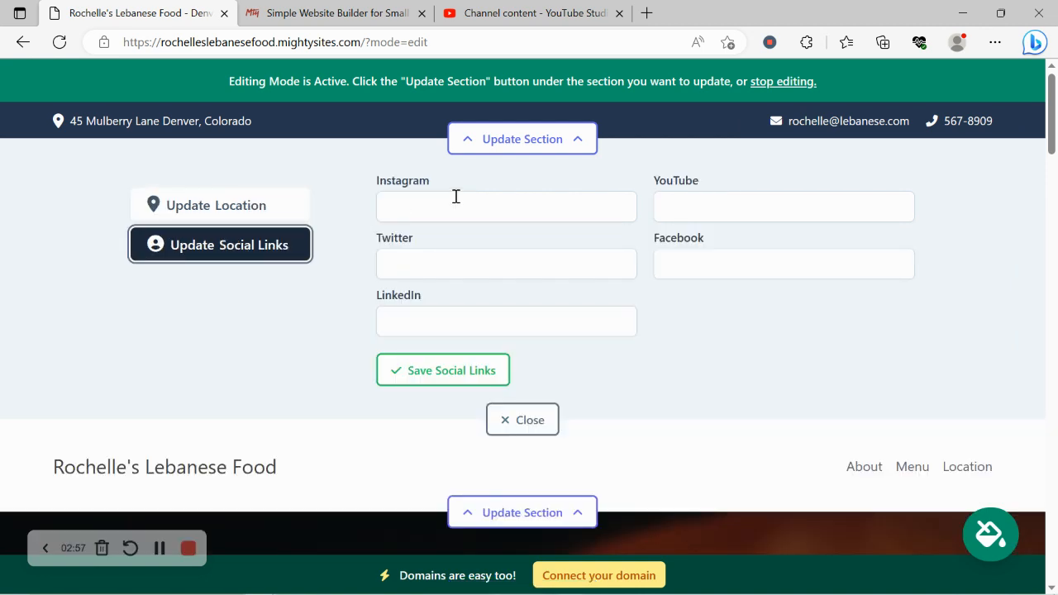
left_click(472, 197)
type("mightysites")
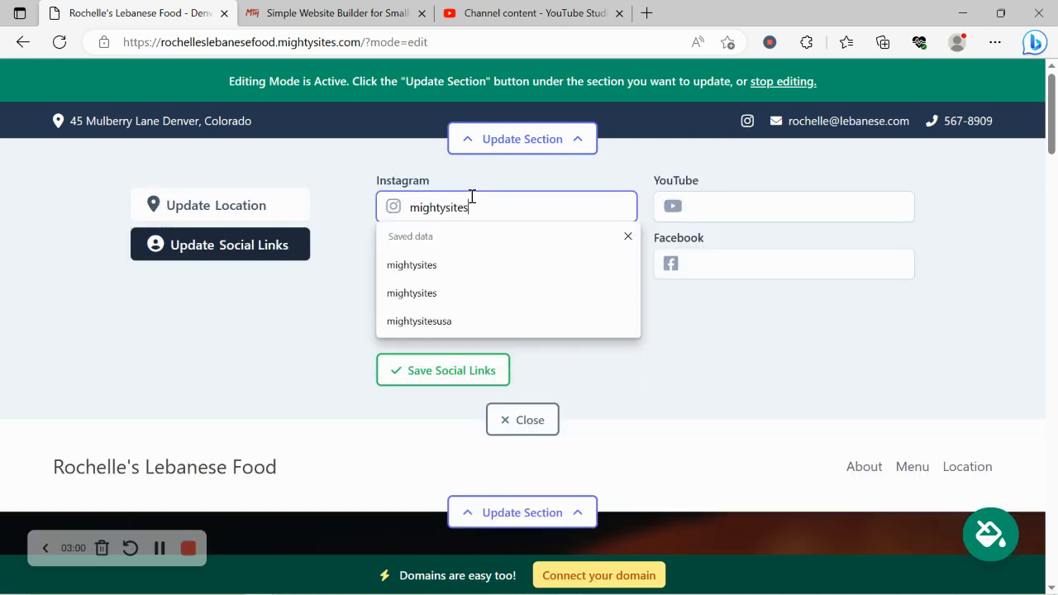
left_click(222, 382)
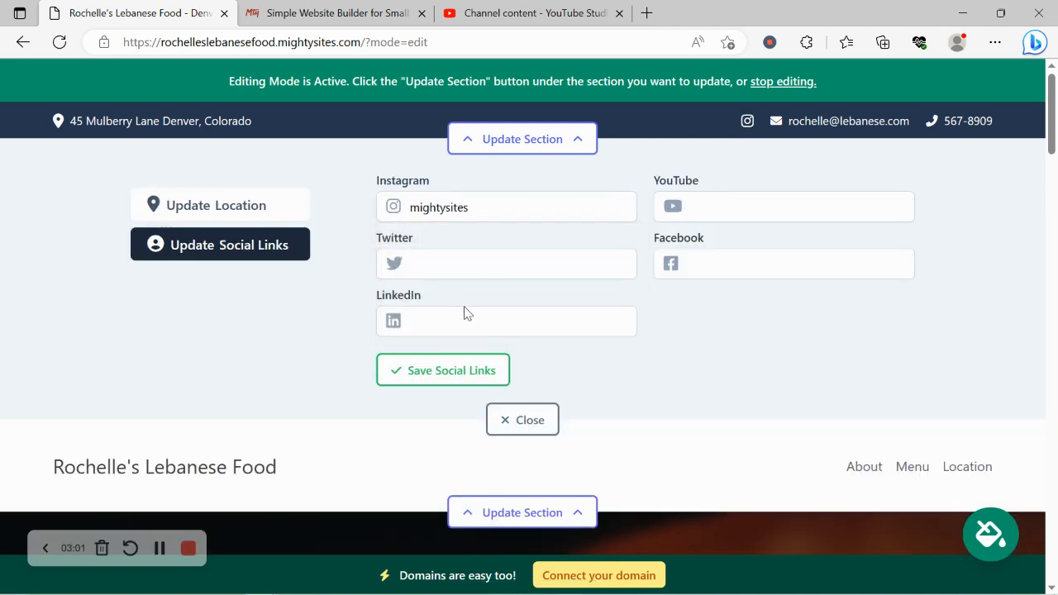
Add "mightysitesusa" as the Twitter account, save the social links, check the footer, and close the section editor
left_click(471, 313)
left_click(537, 267)
type("migh")
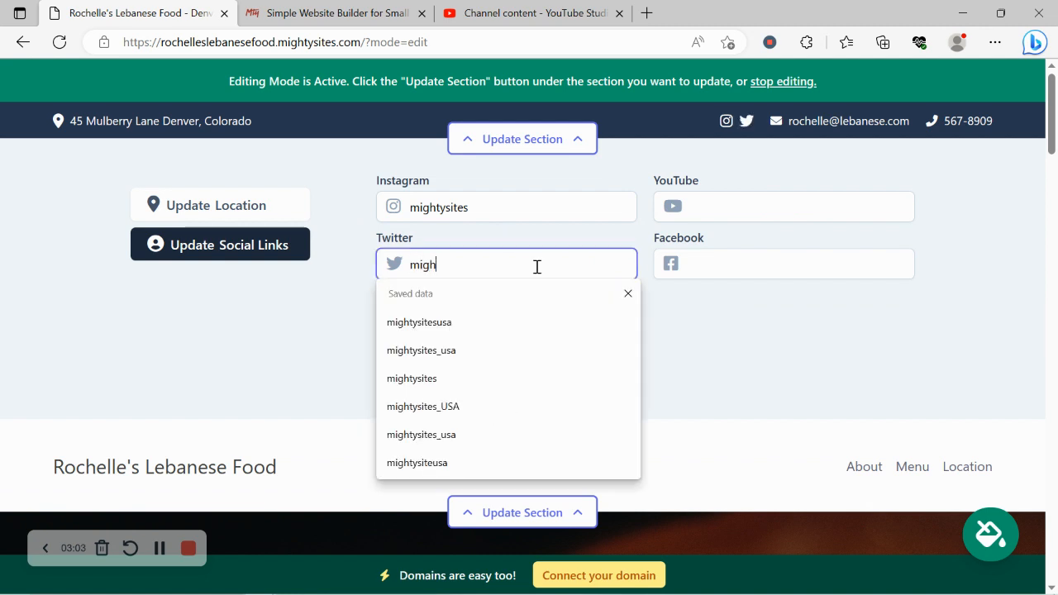
type("tysitesusa")
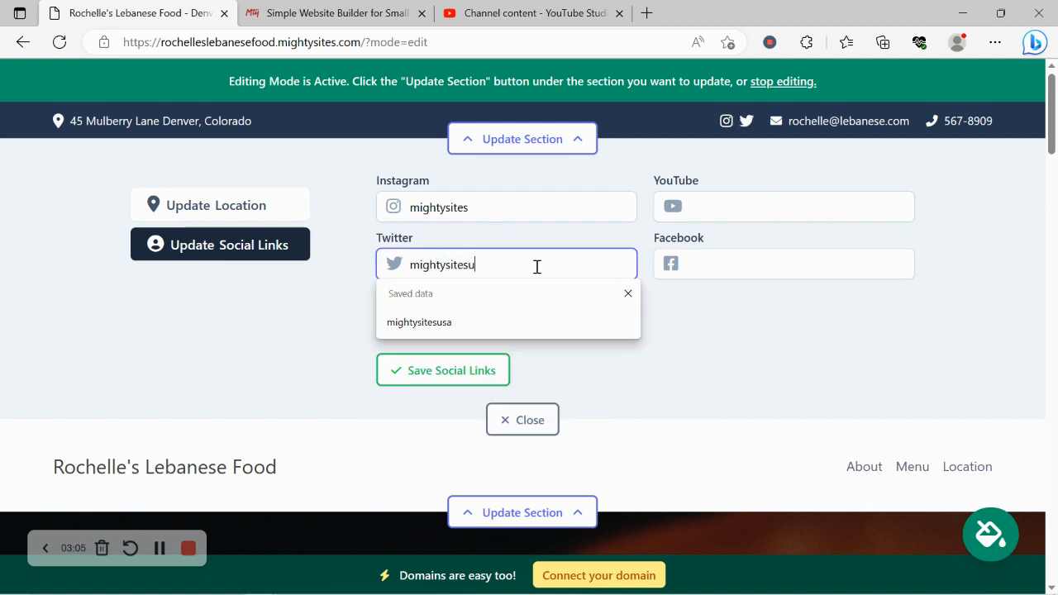
left_click(483, 371)
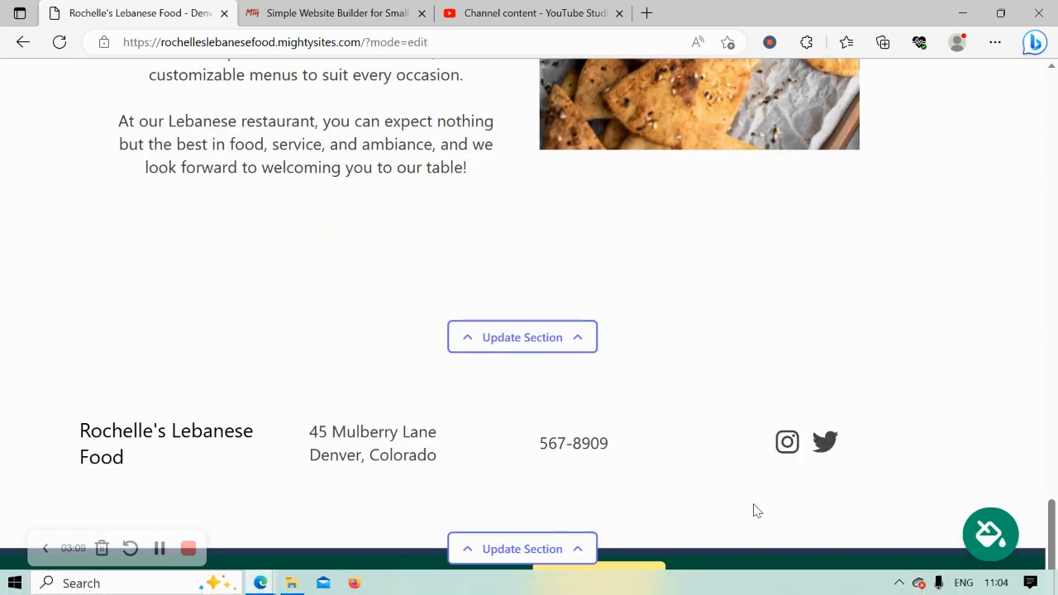
left_click_drag(1051, 537, 1050, 87)
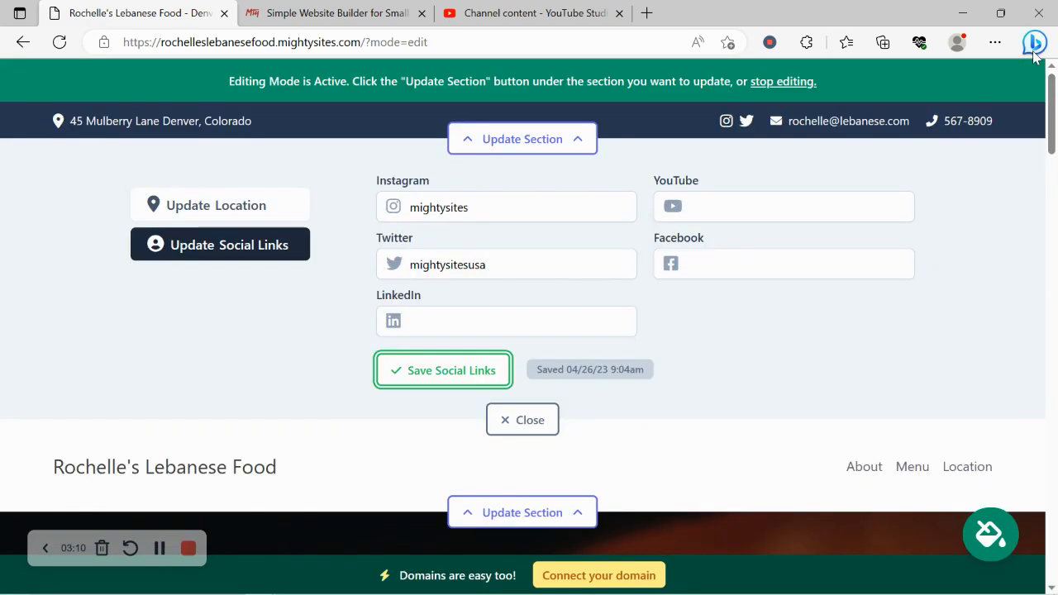
left_click(524, 421)
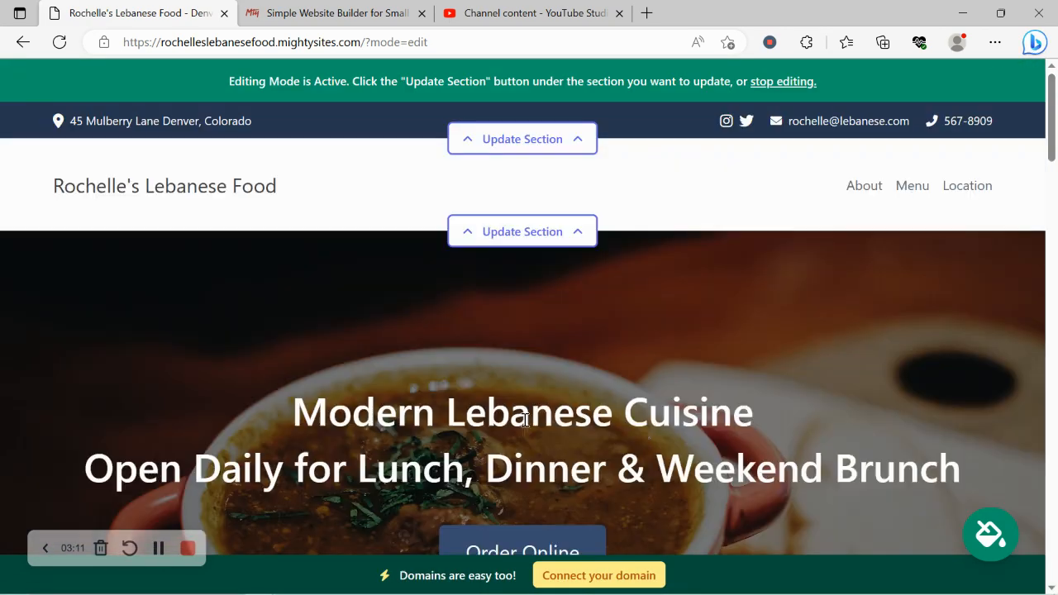
Upload the Mighty Sites image file as the logo for the header section
left_click(545, 228)
left_click(180, 342)
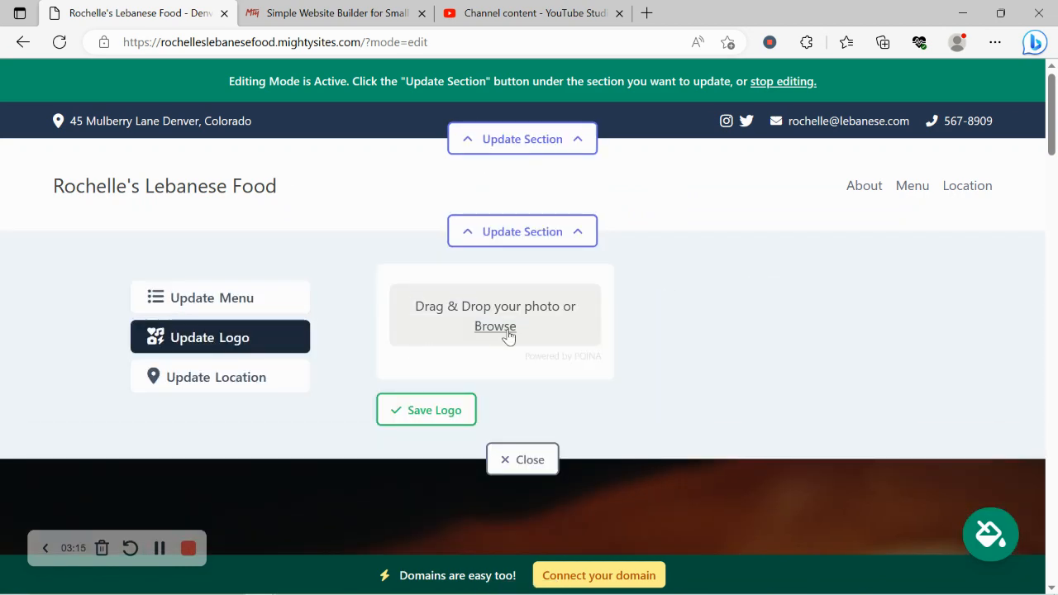
left_click(503, 332)
left_click(460, 192)
double_click(460, 192)
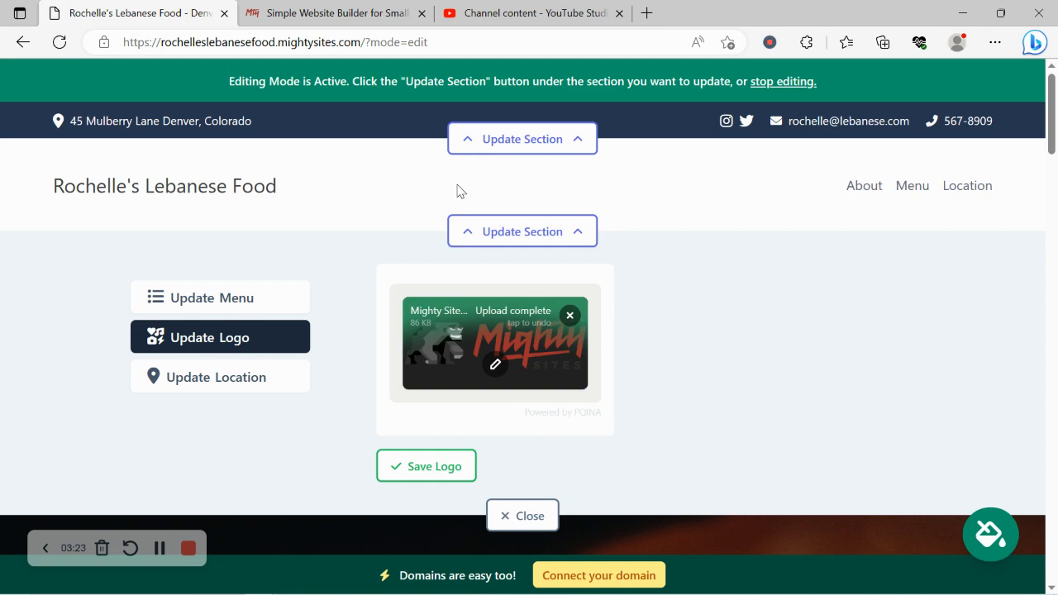
Crop the empty space above and below the Mighty Sites logo, apply the crop, and save the logo
left_click(496, 365)
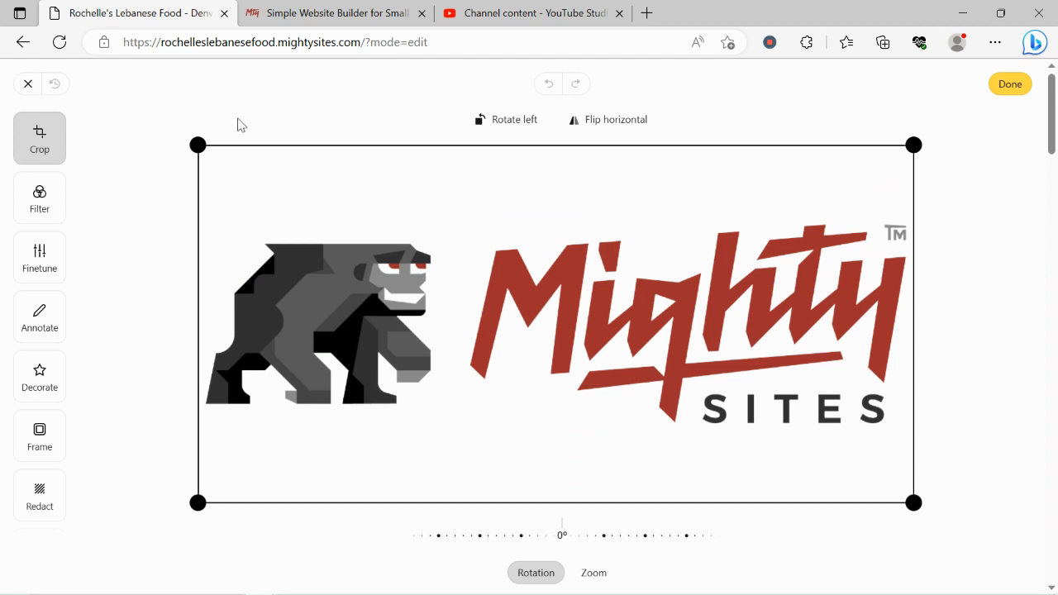
left_click_drag(198, 144, 186, 204)
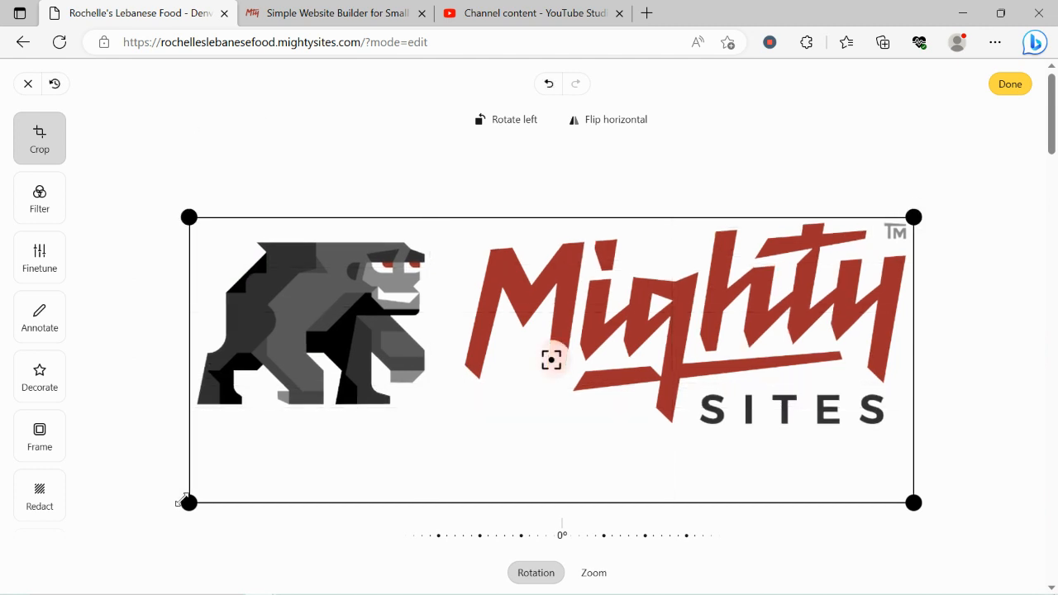
left_click_drag(183, 500, 177, 445)
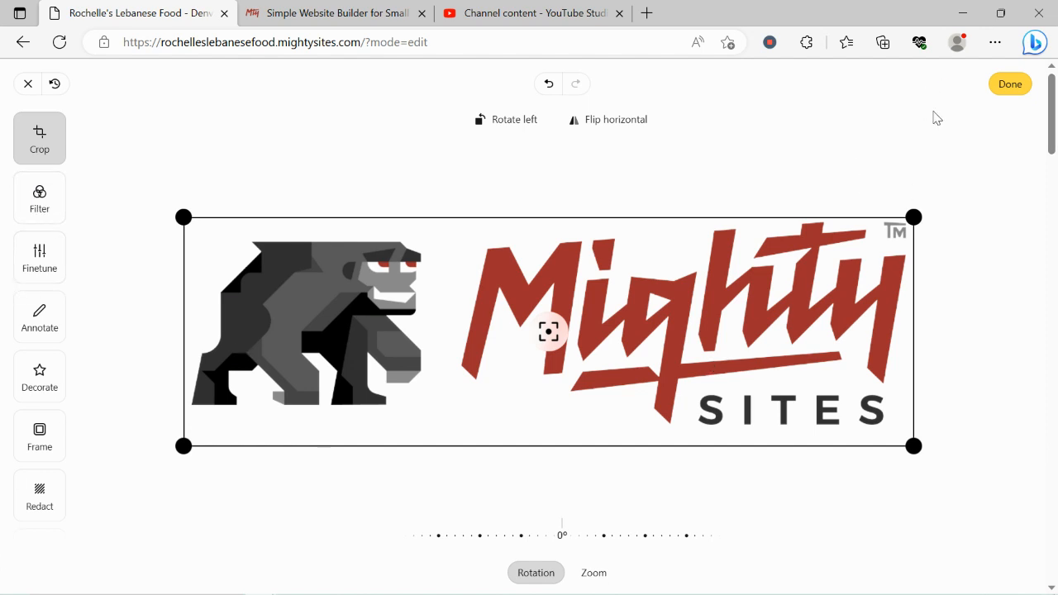
left_click(1009, 84)
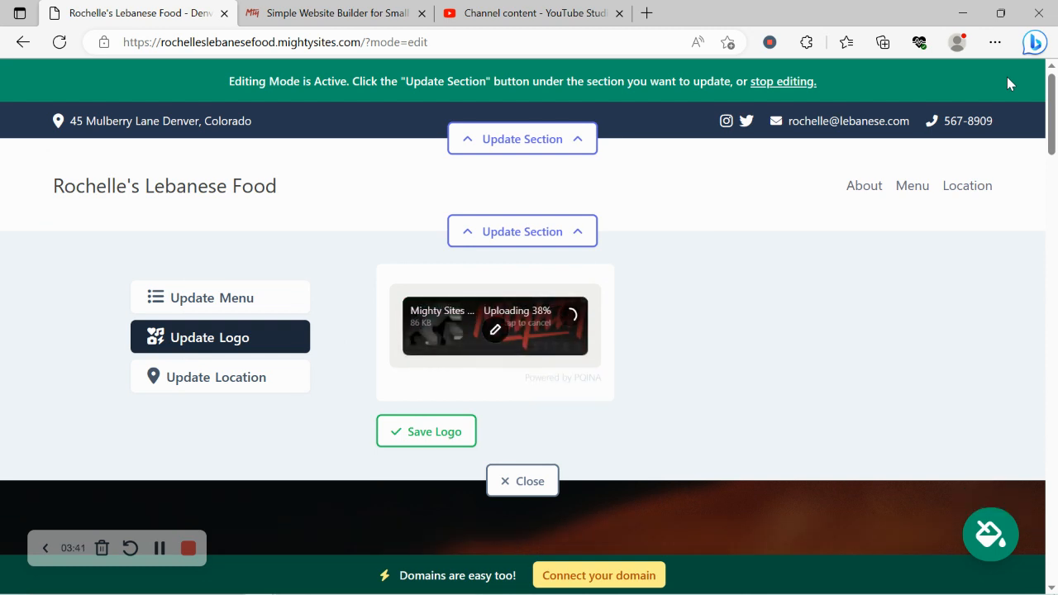
left_click(454, 433)
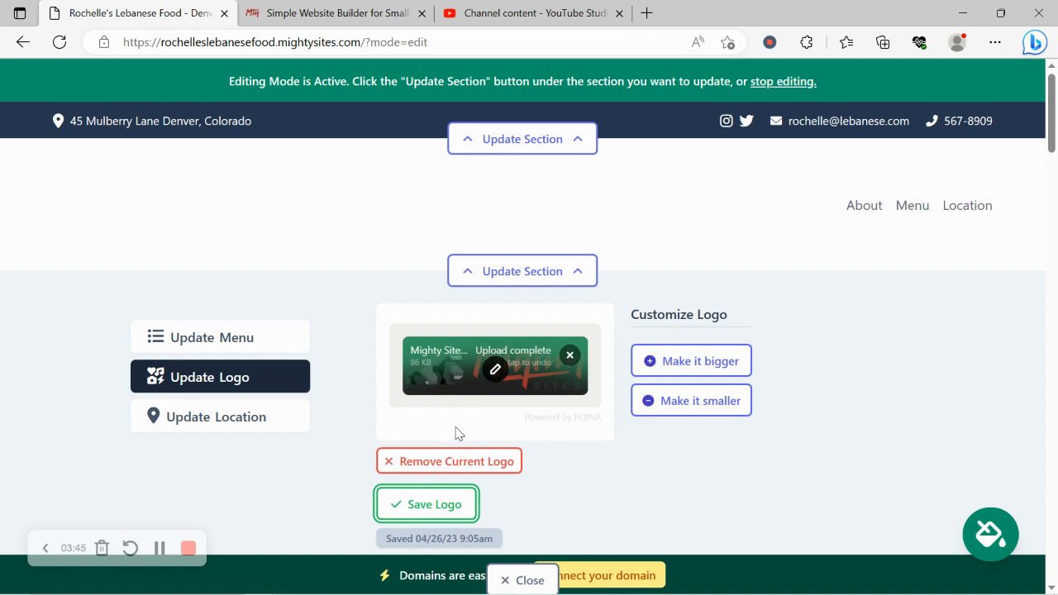
Make the header logo one size smaller, close the section editor, and check the logo in the header
left_click(702, 400)
scroll(508, 330, "down", 2)
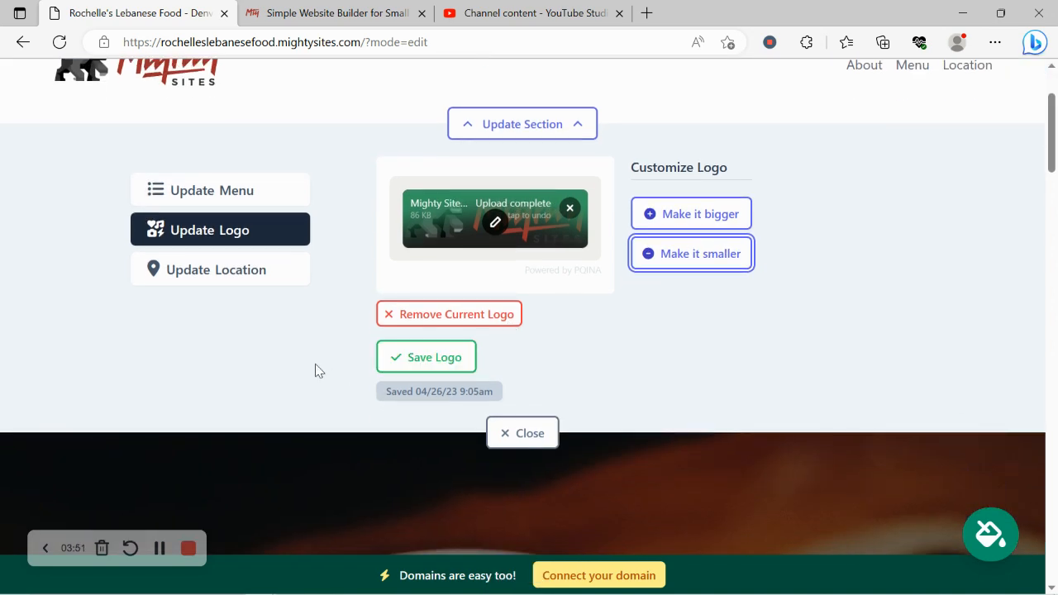
left_click(526, 428)
scroll(281, 314, "up", 2)
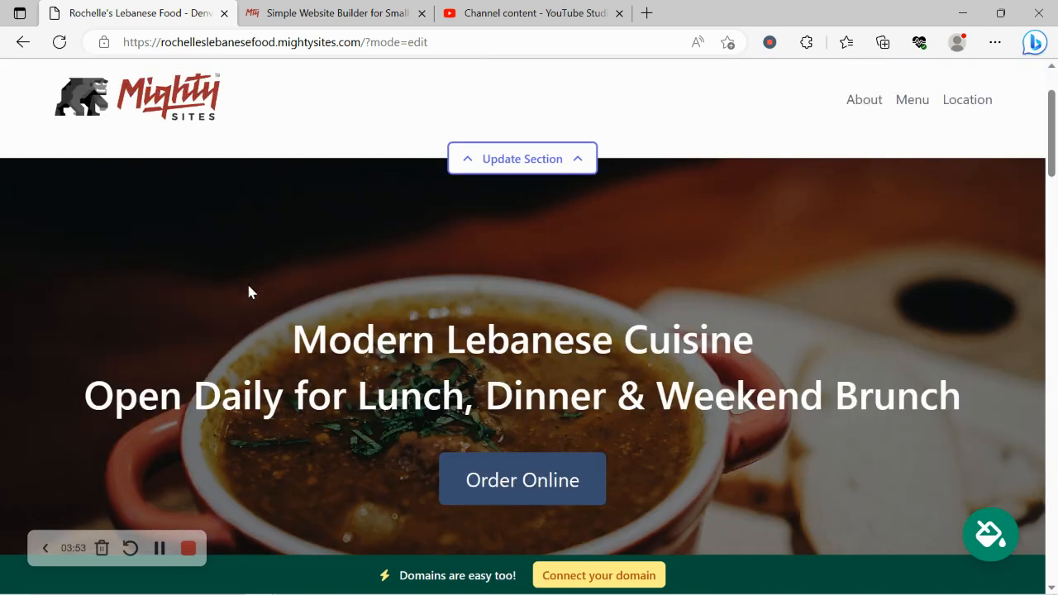
scroll(248, 287, "up", 2)
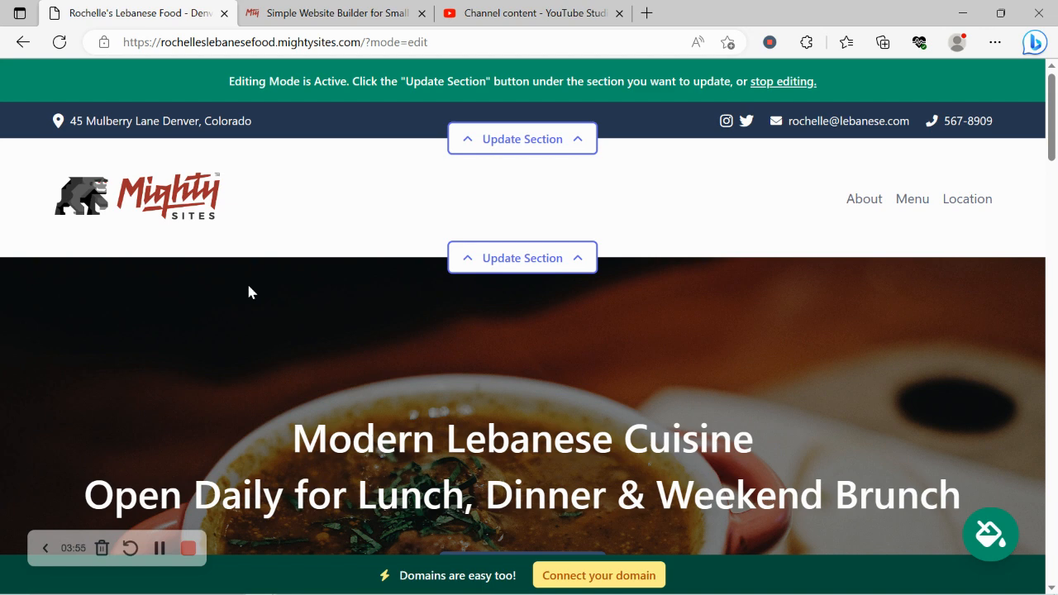
Browse the colour themes to the last set and try the golden-brown theme on the site
scroll(248, 292, "down", 6)
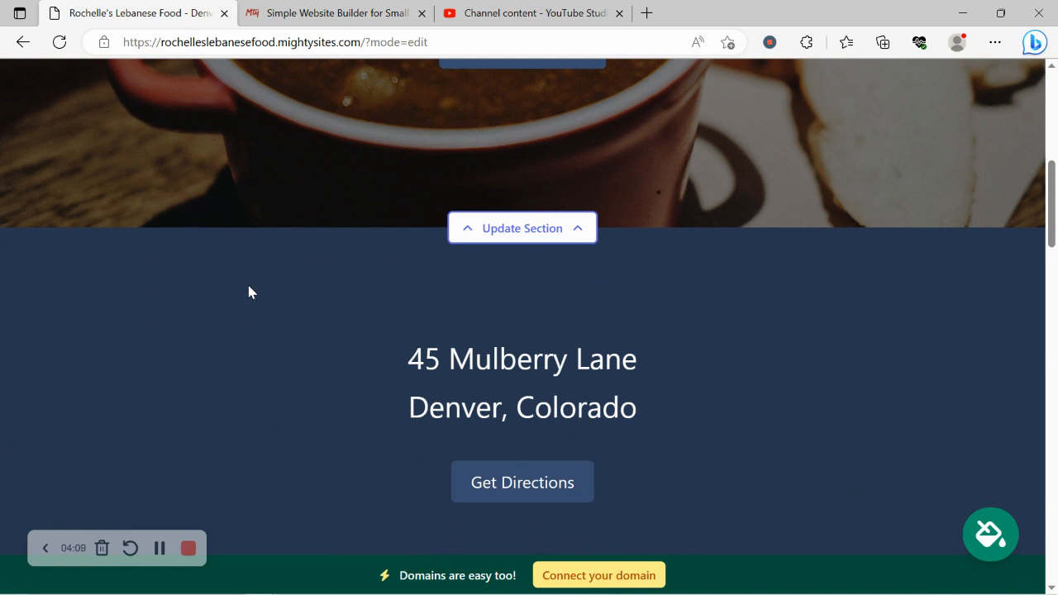
left_click(975, 546)
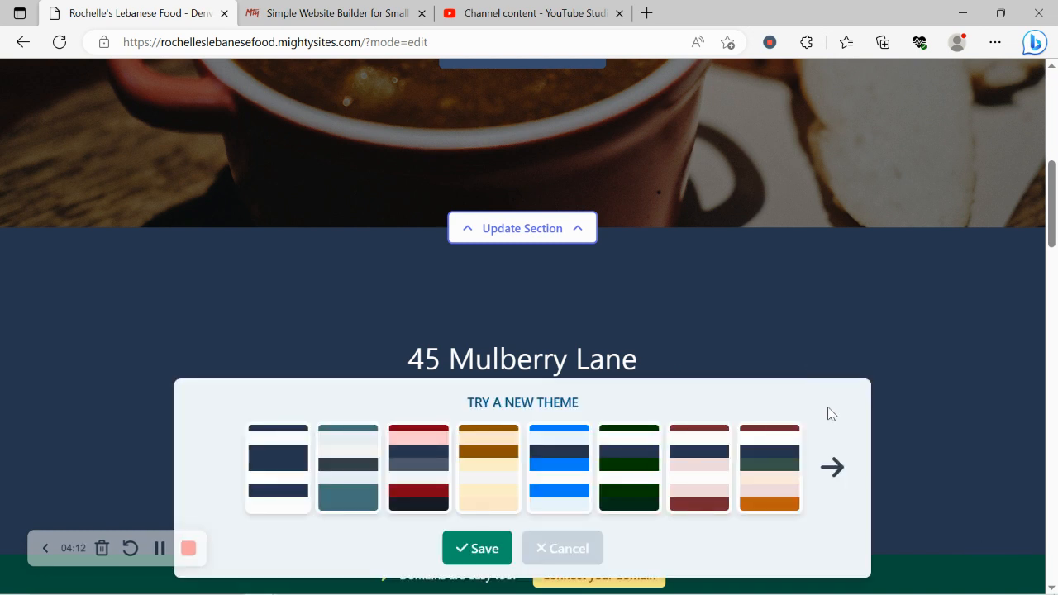
left_click(836, 472)
left_click(836, 472)
left_click(836, 472)
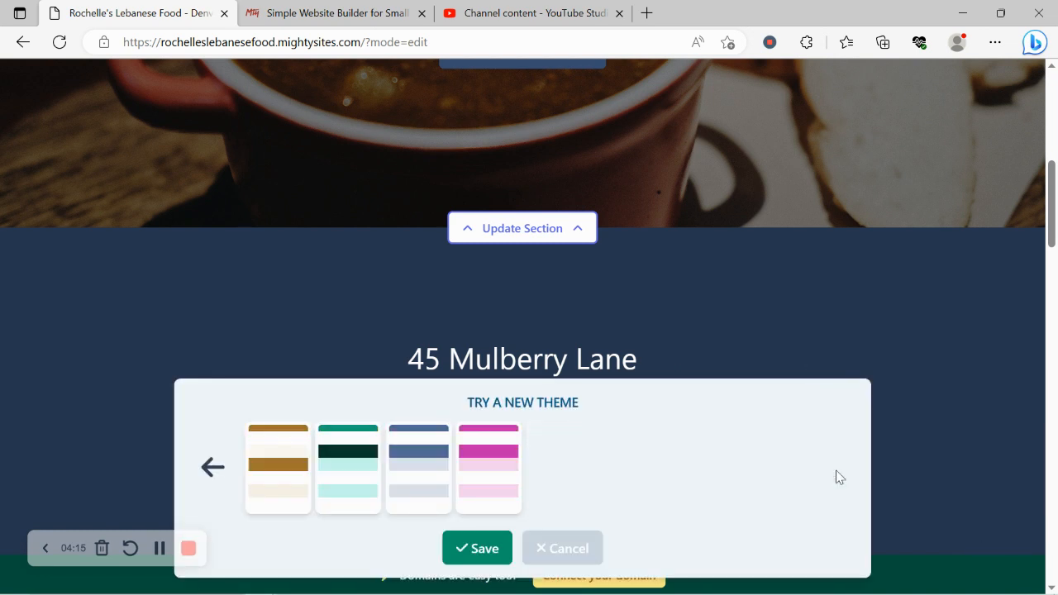
left_click(271, 475)
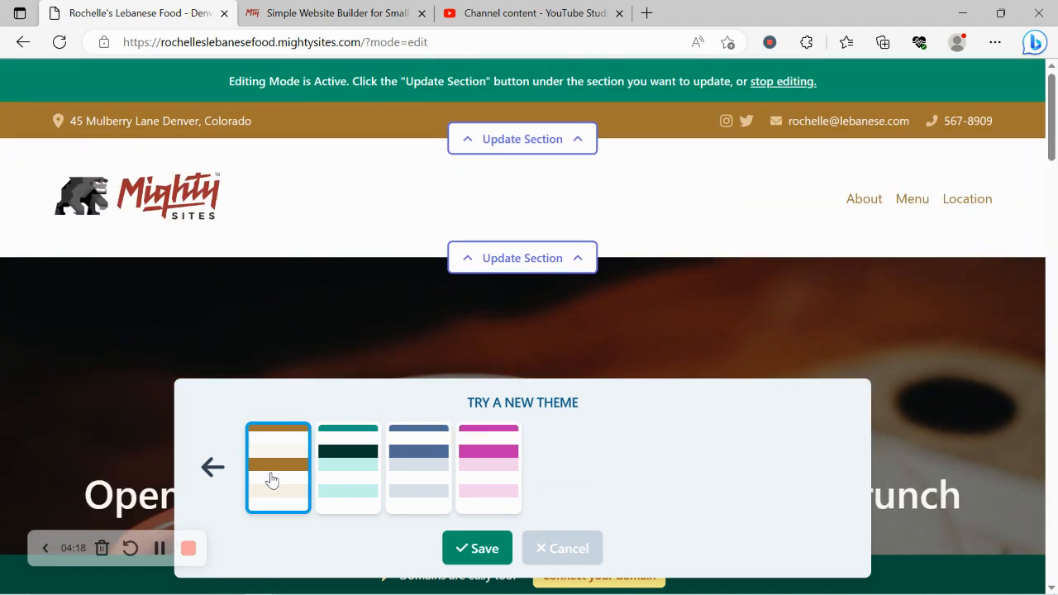
Try the pale yellow theme with olive buttons from the previous set, and return to the last set of themes
left_click(213, 467)
left_click(414, 492)
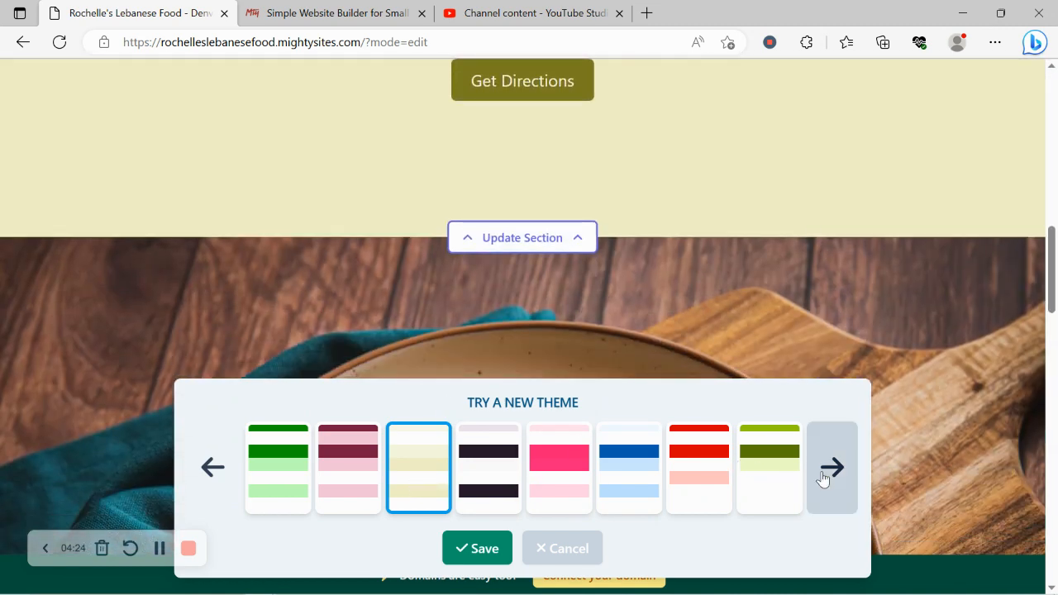
left_click(823, 478)
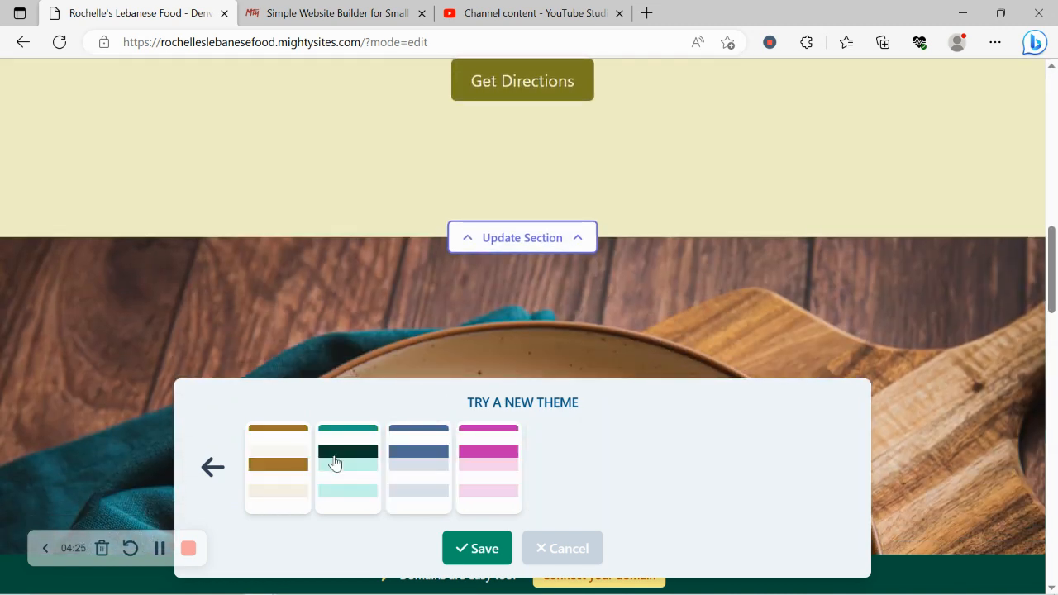
Apply the golden-brown theme from the last set and save it as the site's theme
left_click(285, 464)
left_click(450, 552)
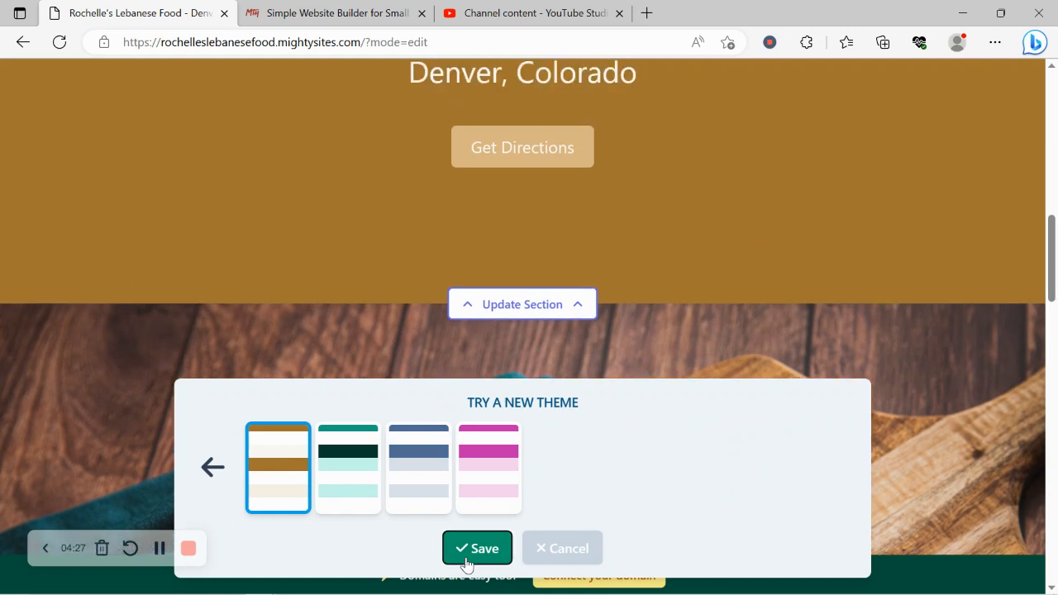
scroll(468, 564, "down", 6)
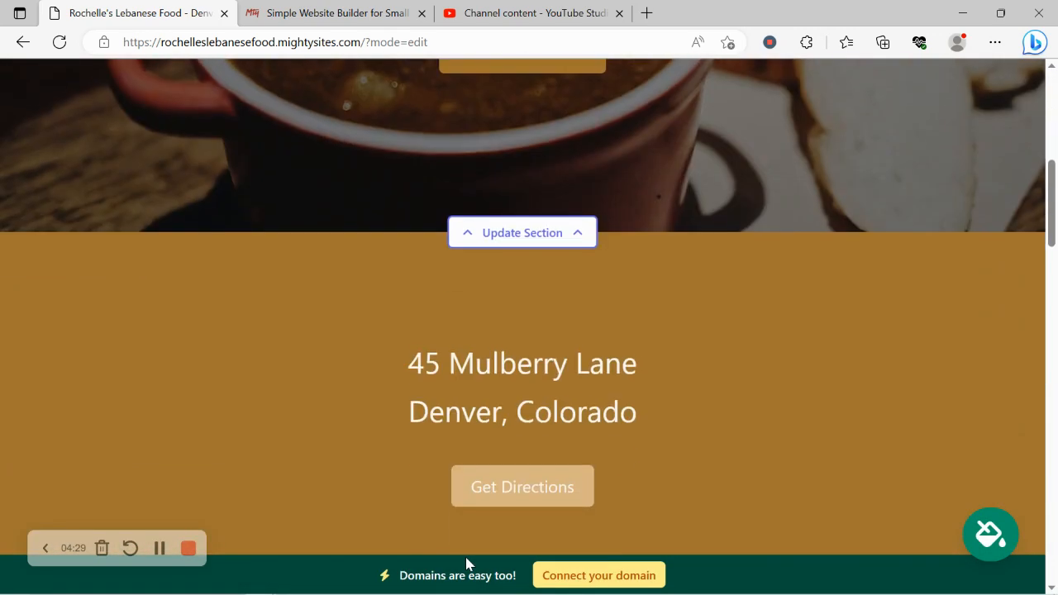
Open the photo library search for the hero section's background image
left_click(562, 237)
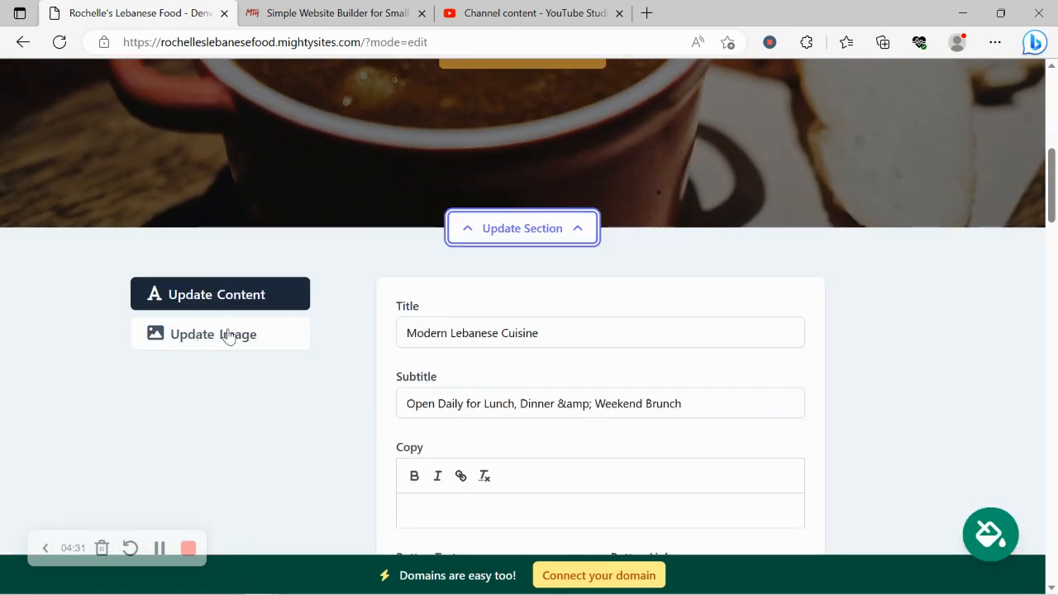
left_click(225, 334)
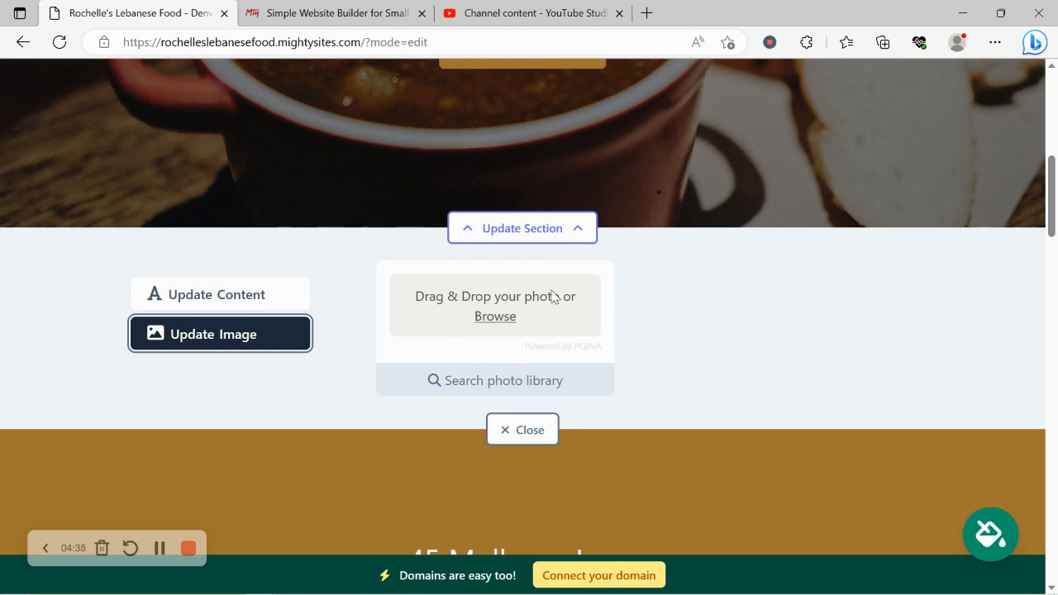
left_click(489, 373)
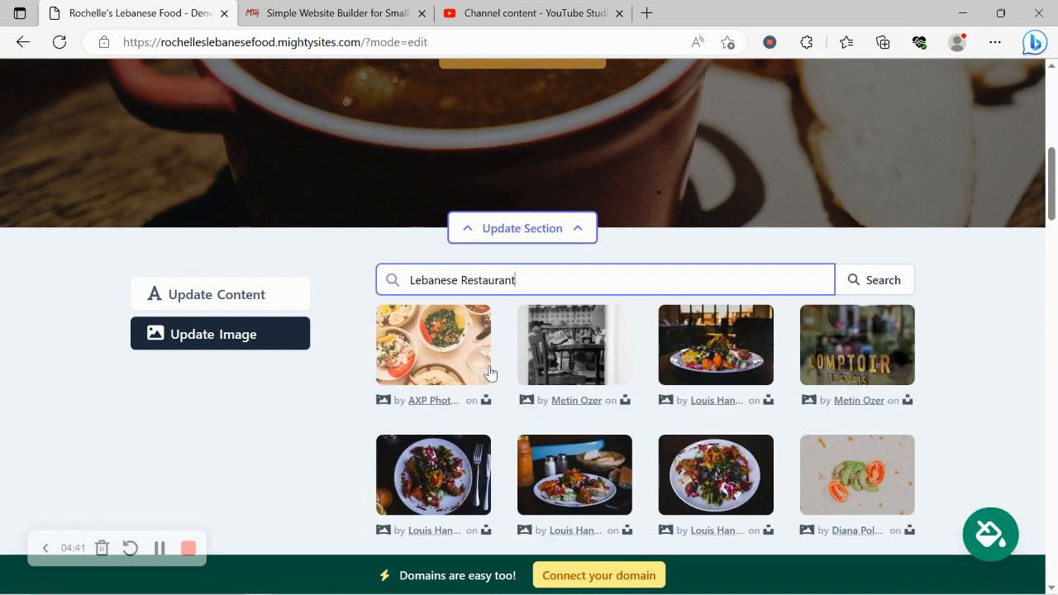
Browse the "Lebanese Restaurant" photos and choose the stacked falafel photo as the hero section's background image
left_click(1017, 414)
scroll(1017, 414, "down", 3)
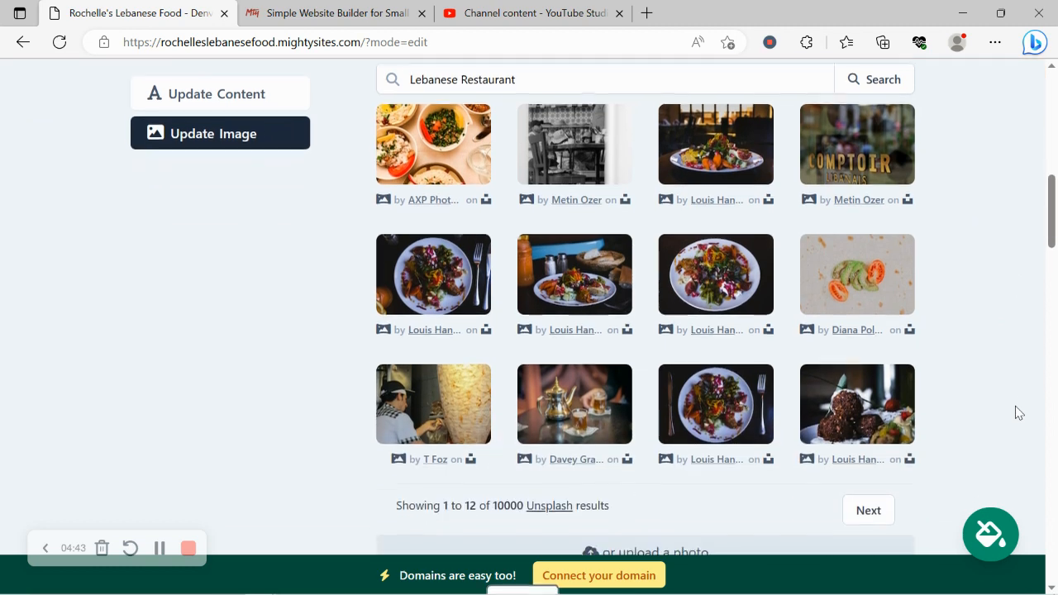
scroll(1017, 412, "up", 2)
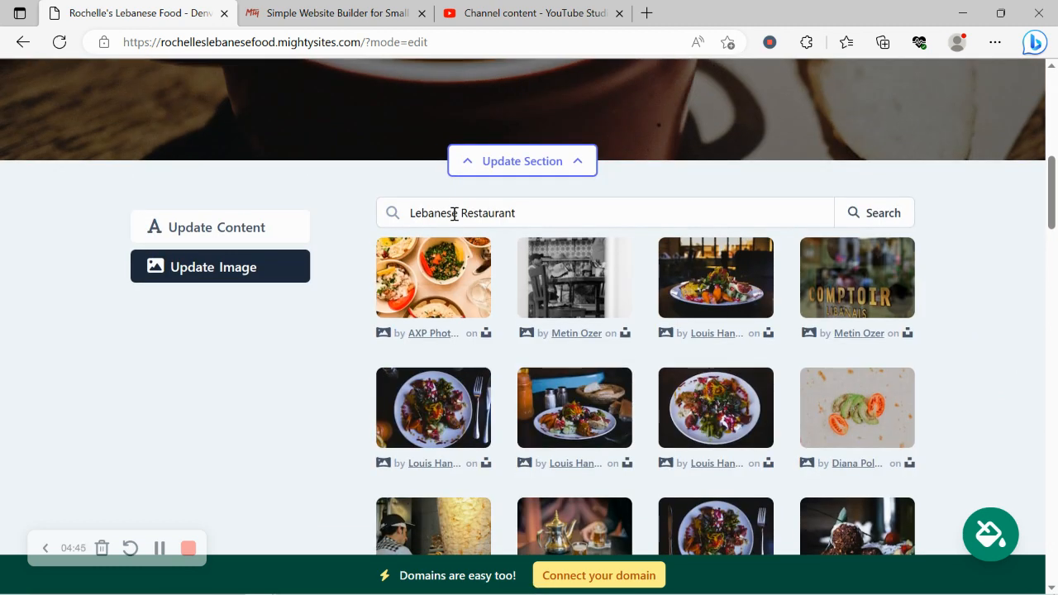
scroll(1057, 196, "down", 3)
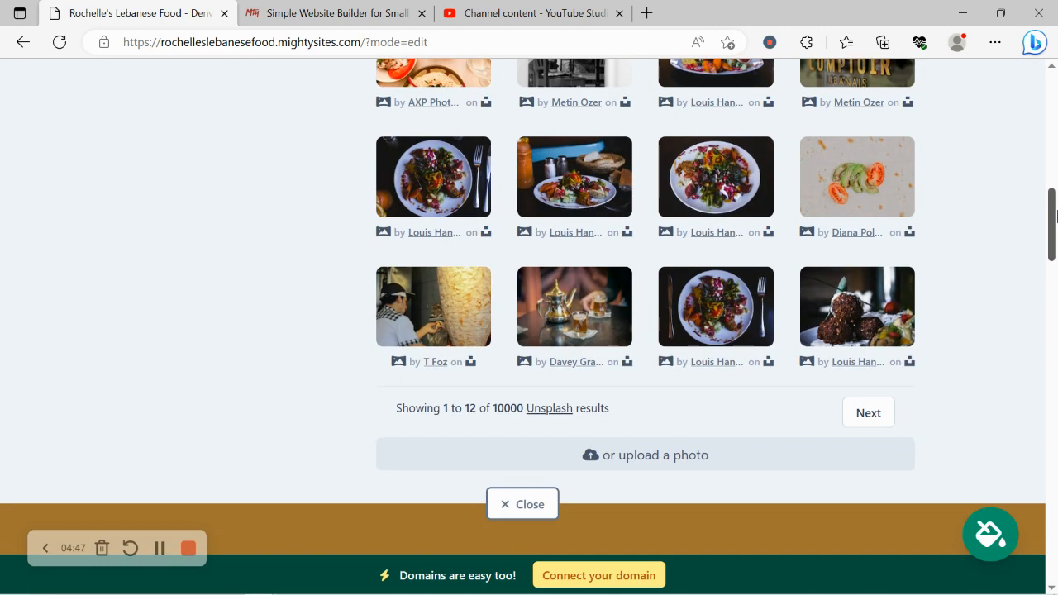
scroll(1057, 197, "up", 2)
left_click_drag(1057, 197, 1057, 203)
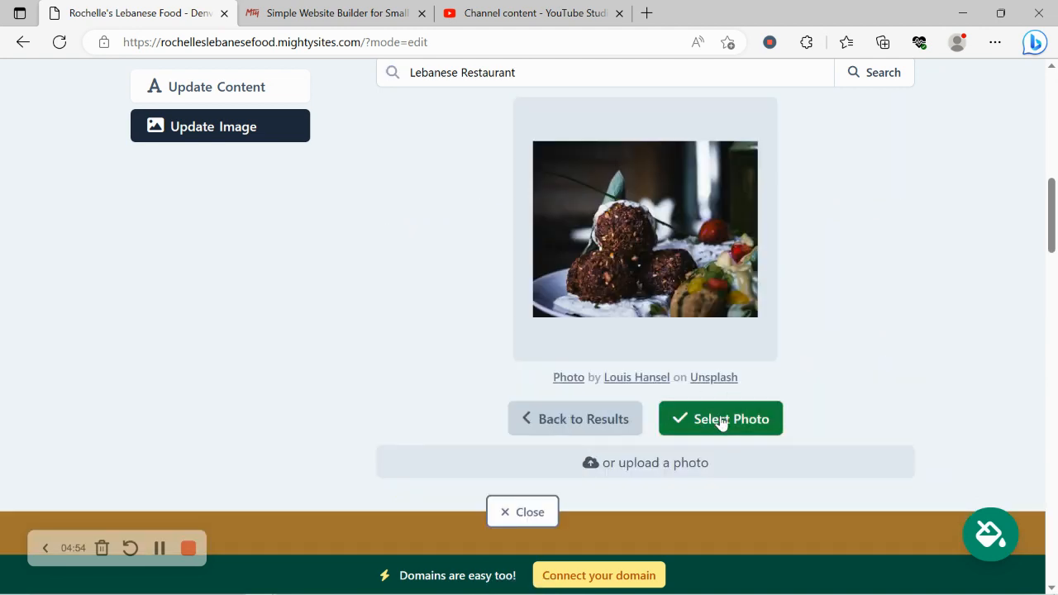
left_click(721, 420)
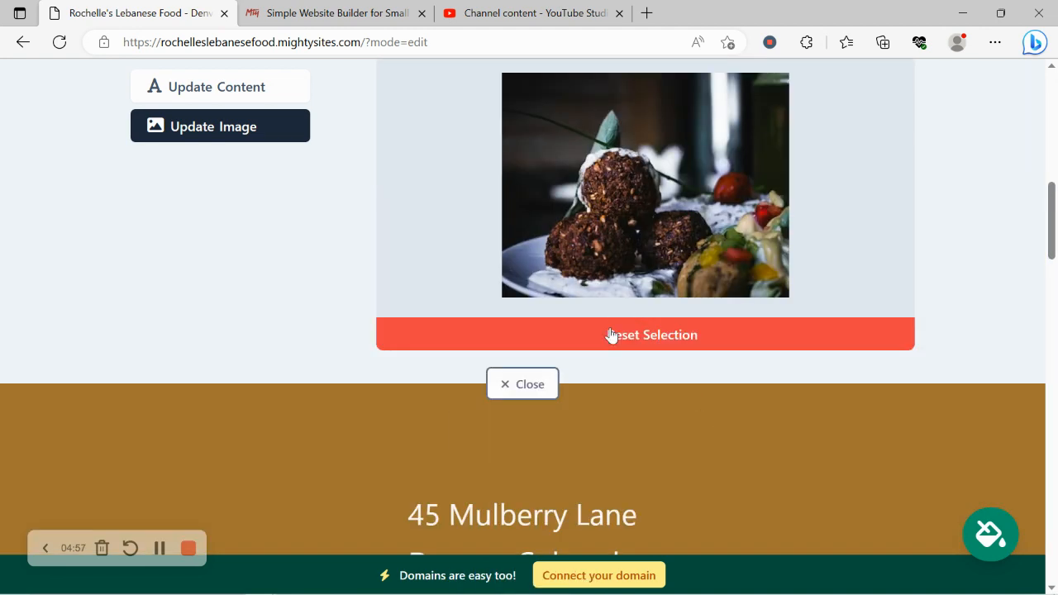
left_click(601, 385)
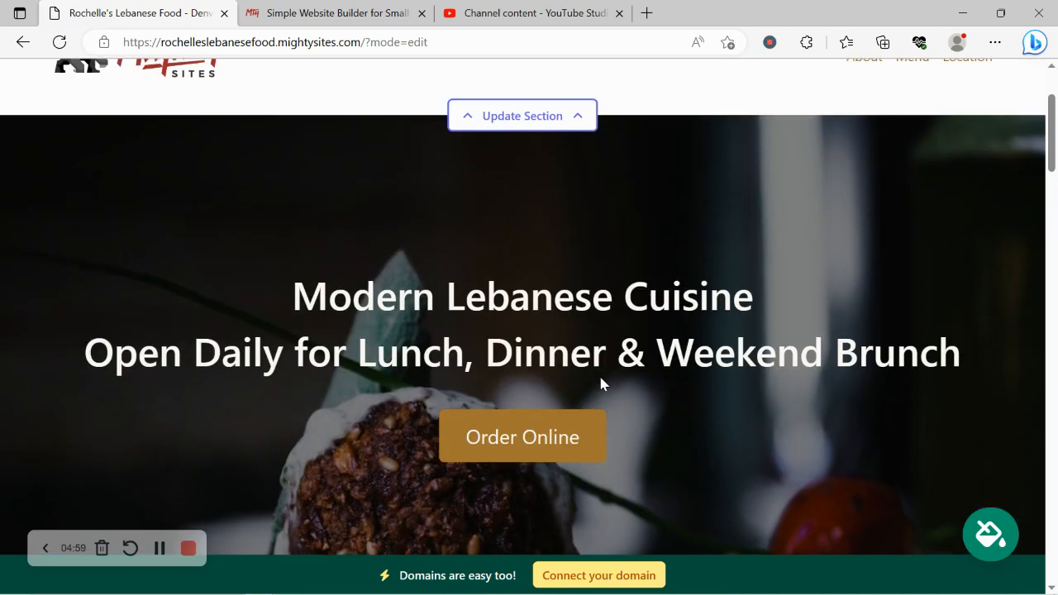
Review the hero headline and change the hero section's button text to "View our Menu"
scroll(601, 381, "down", 3)
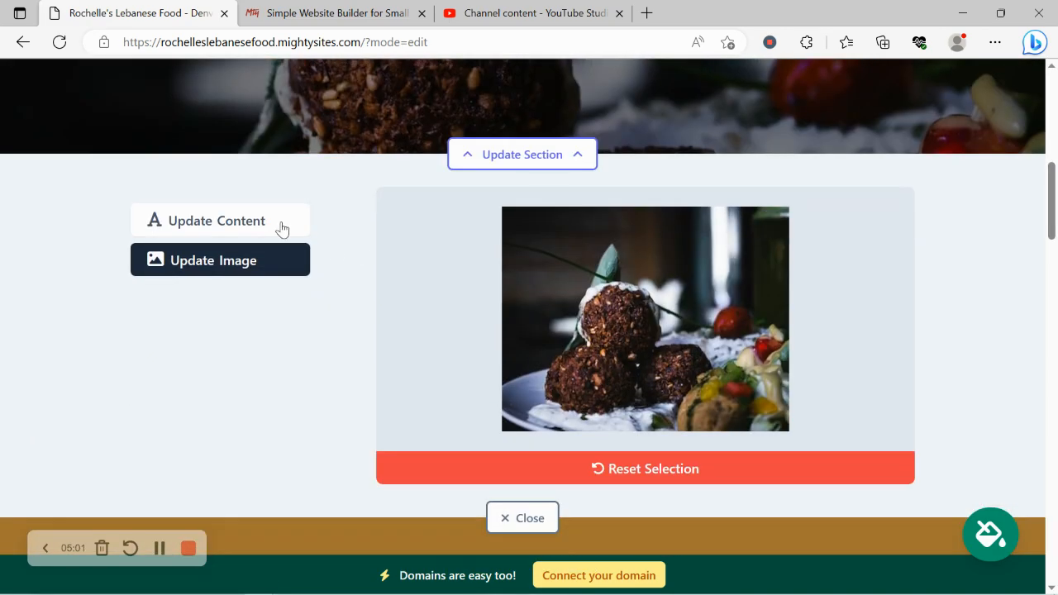
left_click(275, 223)
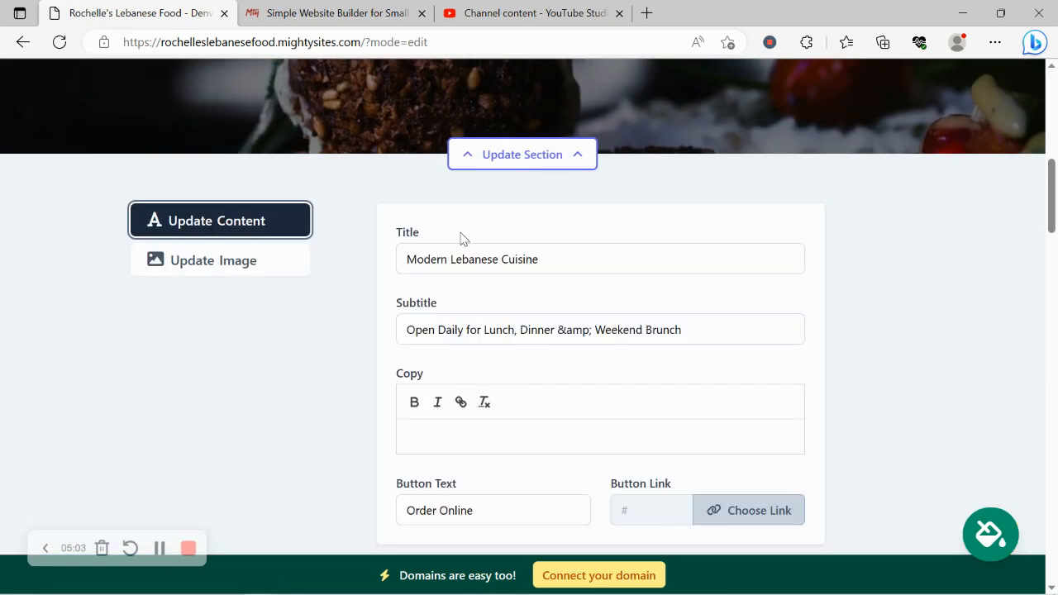
scroll(463, 240, "up", 5)
left_click_drag(289, 231, 1009, 295)
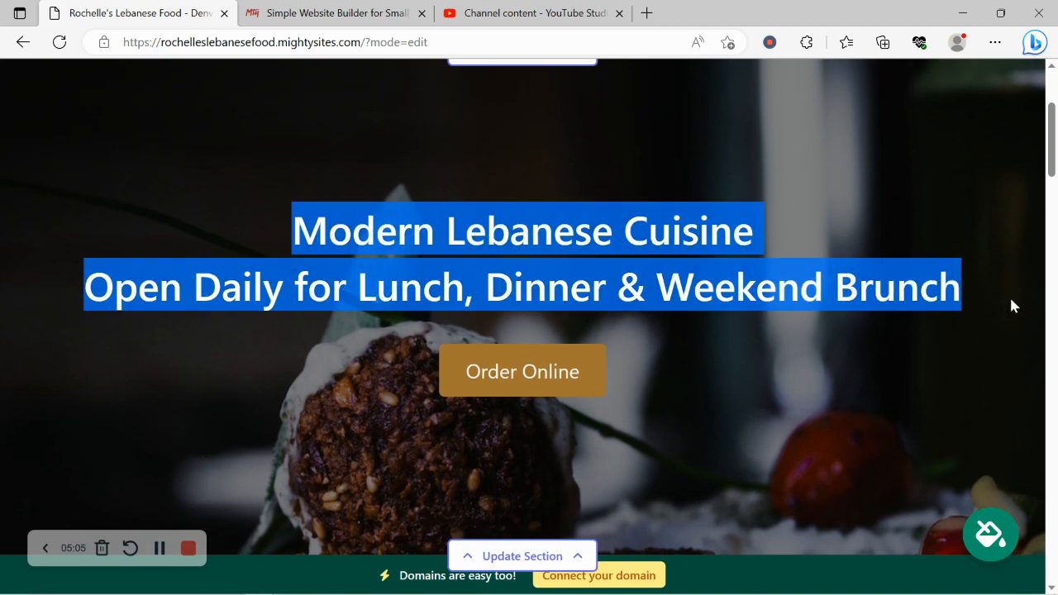
left_click(391, 359)
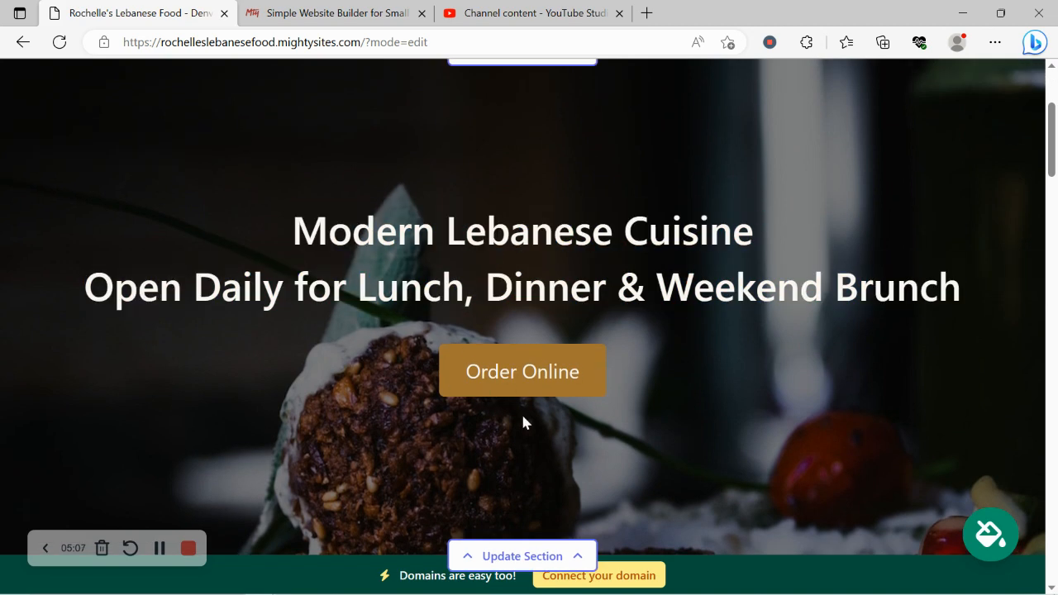
scroll(496, 413, "down", 5)
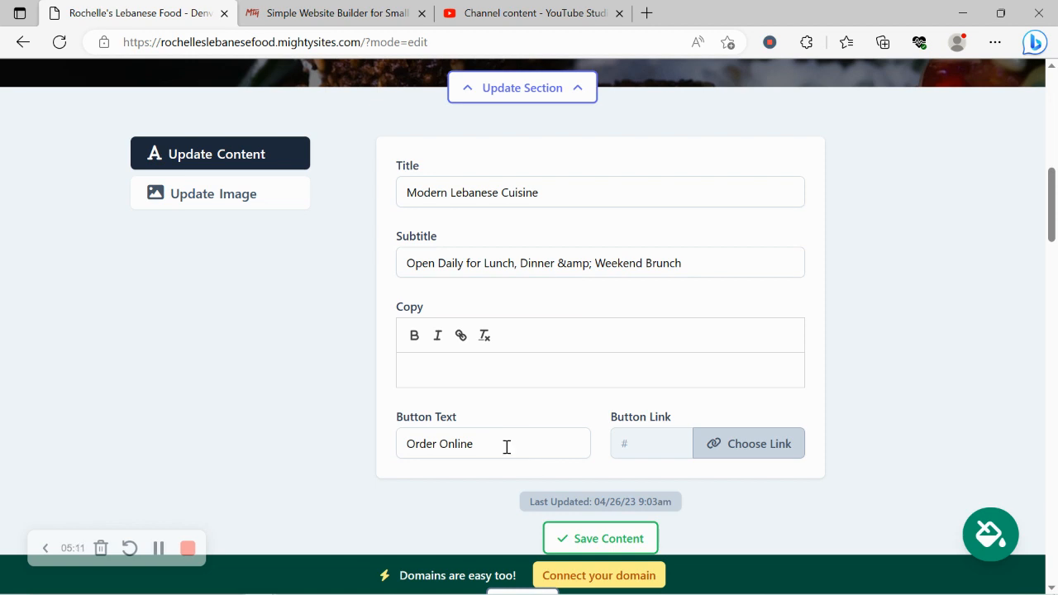
left_click(507, 447)
key("ctrl+a")
type("Vue")
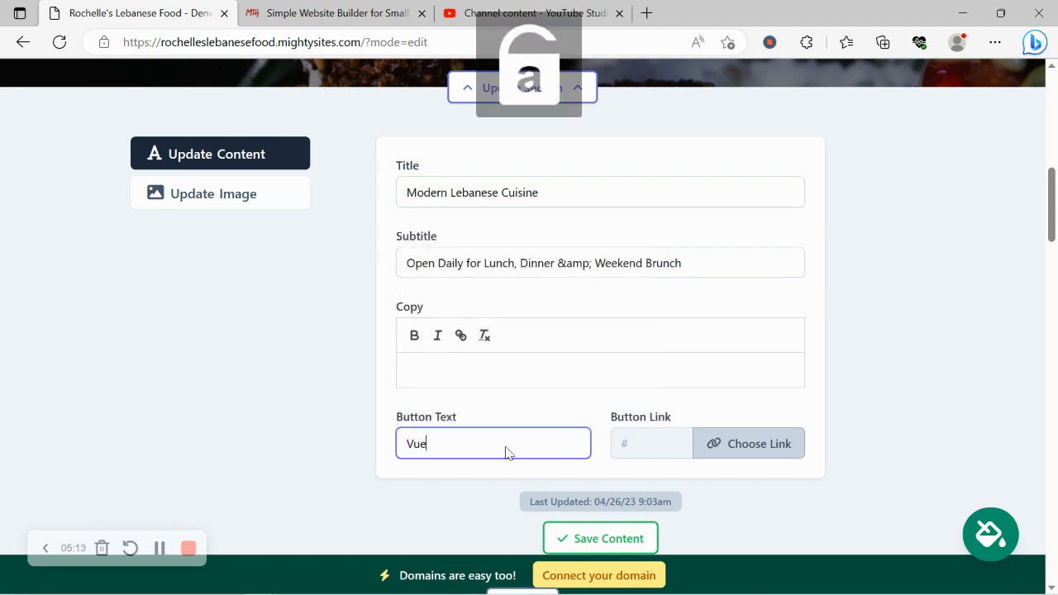
key("BackSpace")
key("BackSpace")
type("iew our Menu")
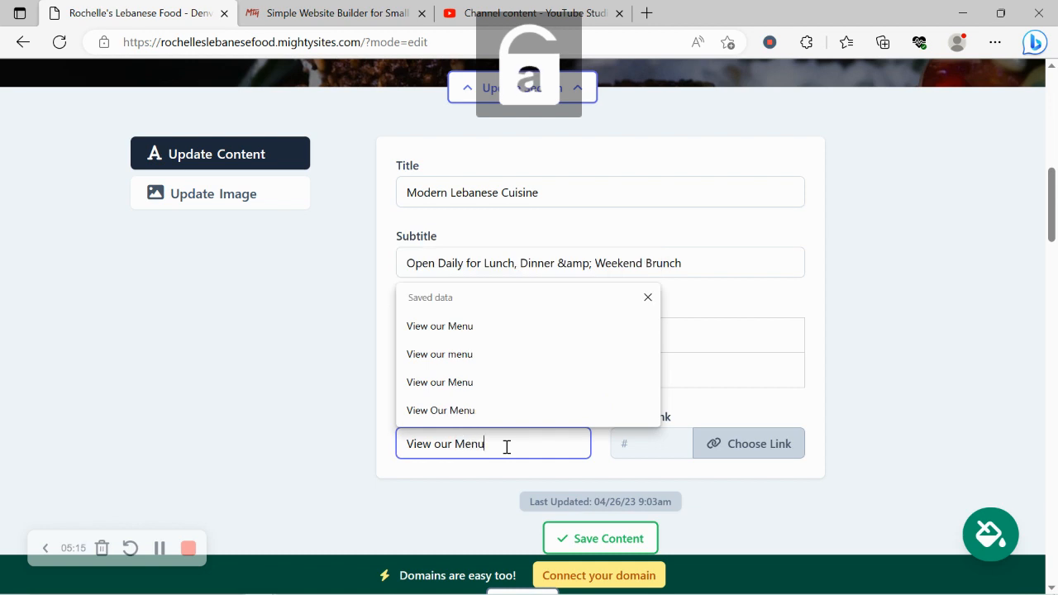
Link the hero button to a newly uploaded PDF file, Mighty_Menu.pdf, and save the section's content
left_click(752, 444)
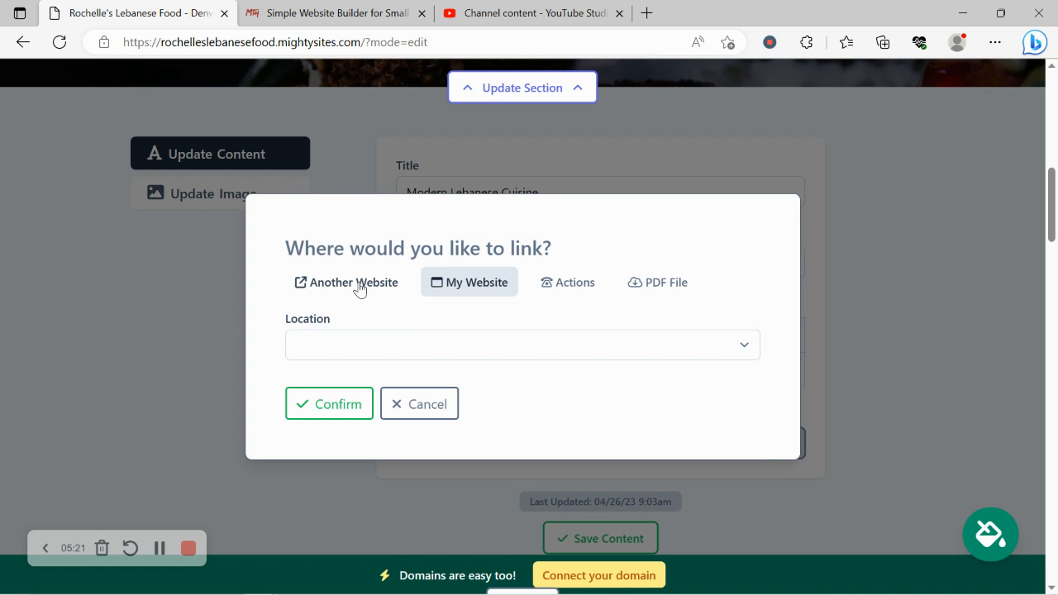
left_click_drag(576, 283, 595, 283)
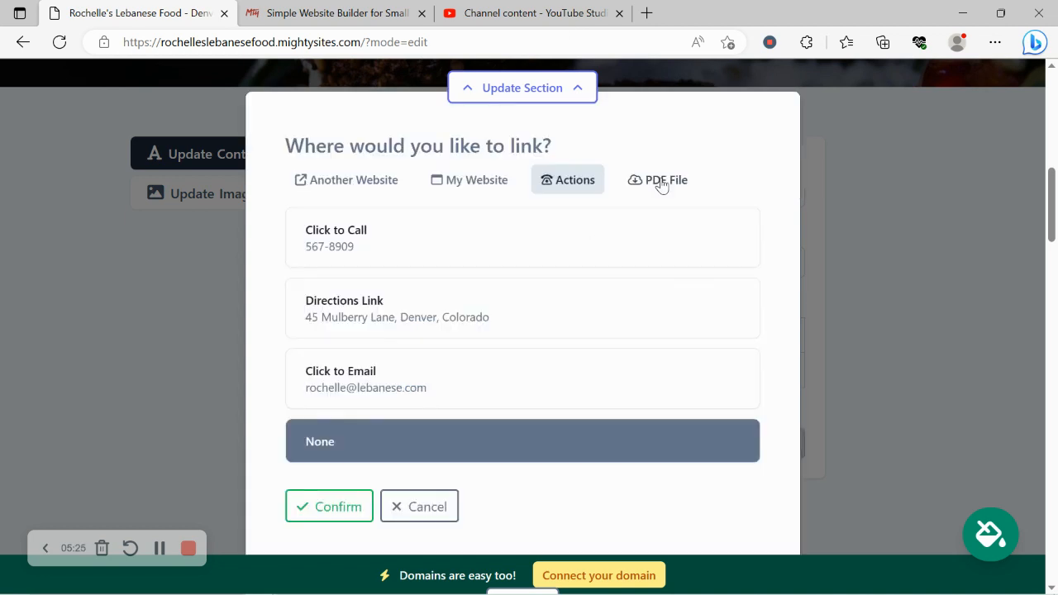
left_click(662, 184)
left_click(549, 335)
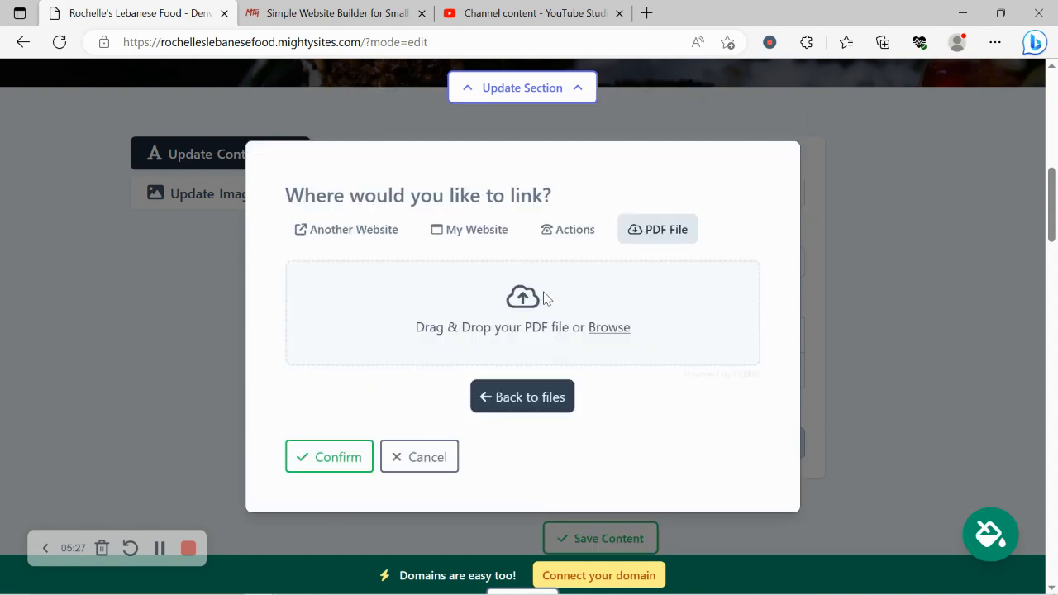
left_click(616, 329)
double_click(480, 141)
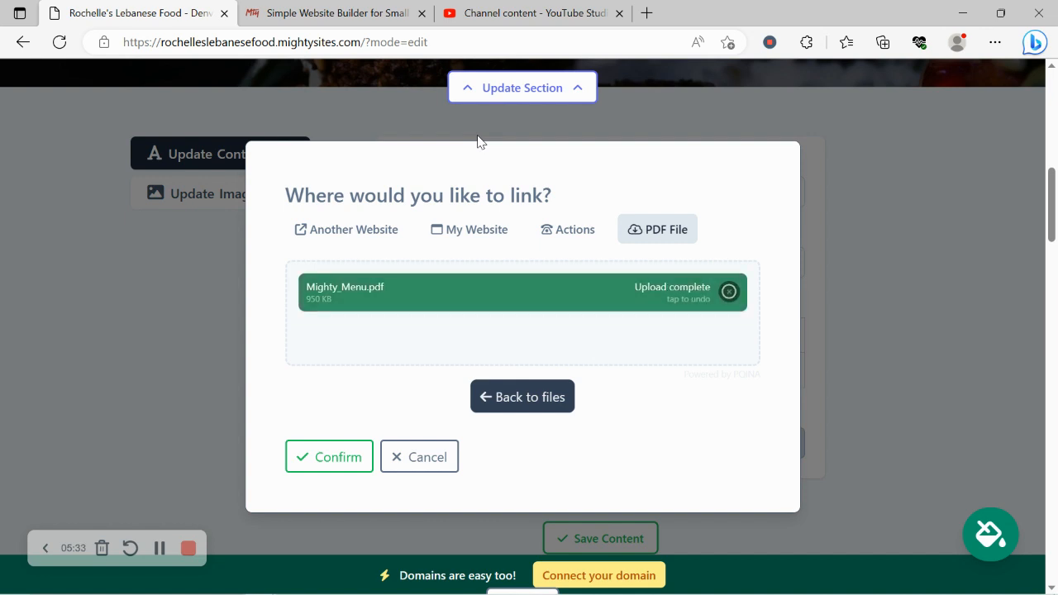
left_click(345, 473)
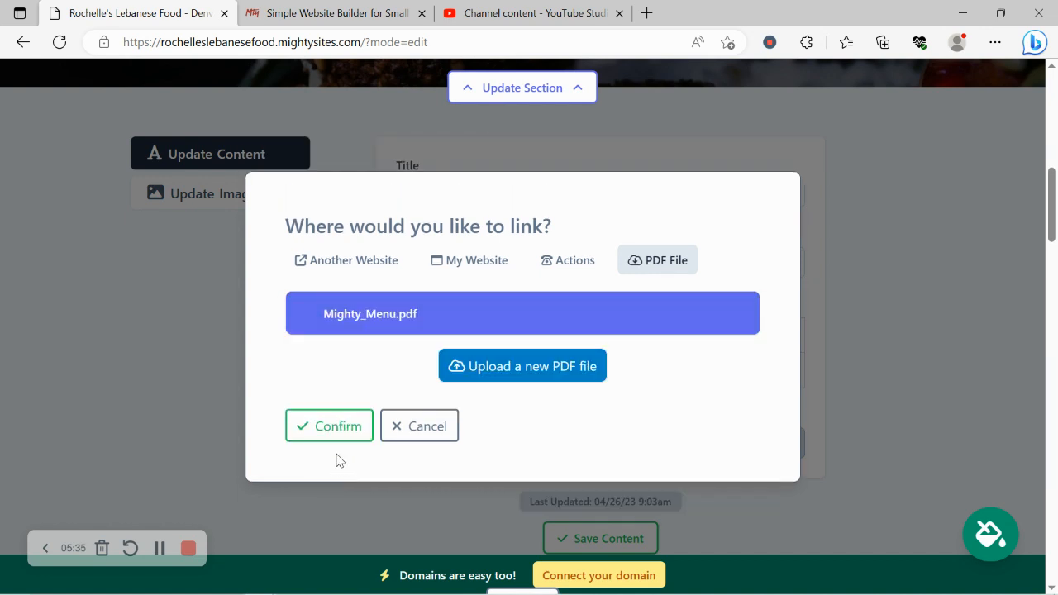
left_click(336, 423)
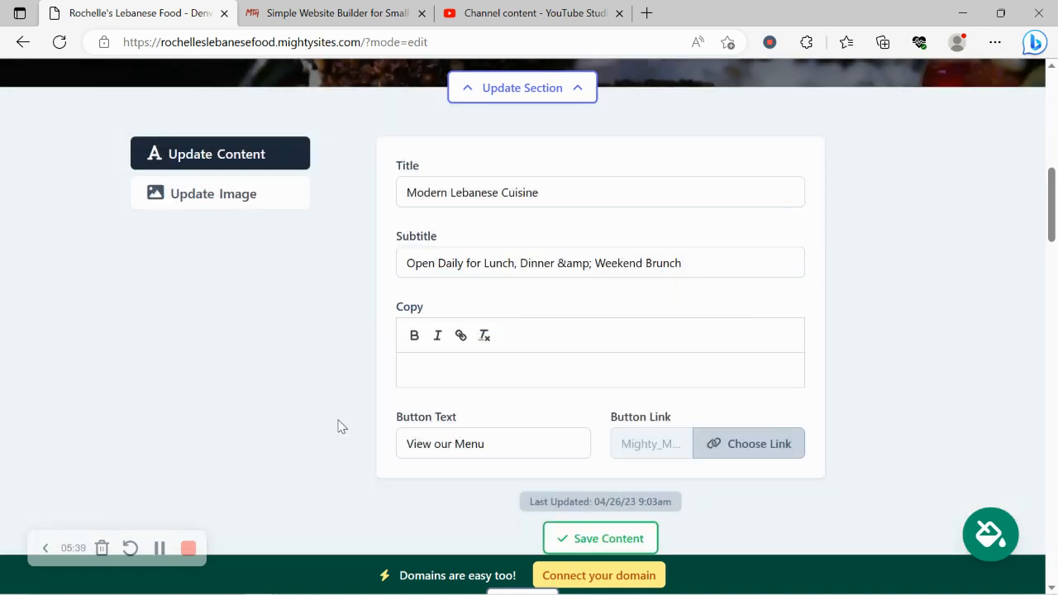
scroll(414, 414, "down", 3)
left_click(591, 404)
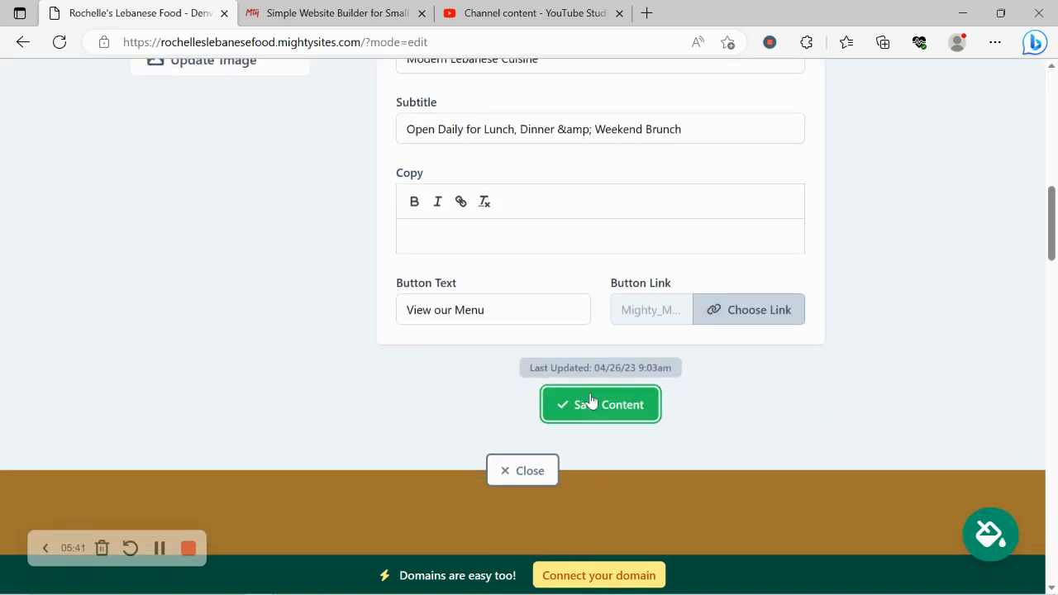
Close the hero section's editing panel to return to the page view
scroll(282, 184, "down", 1)
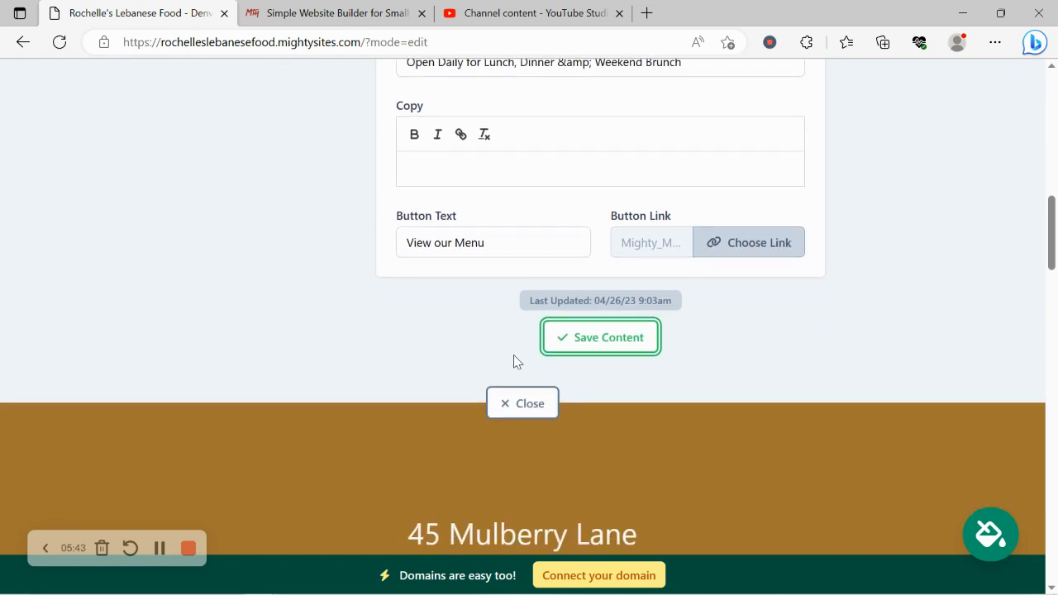
left_click(534, 405)
scroll(425, 315, "up", 3)
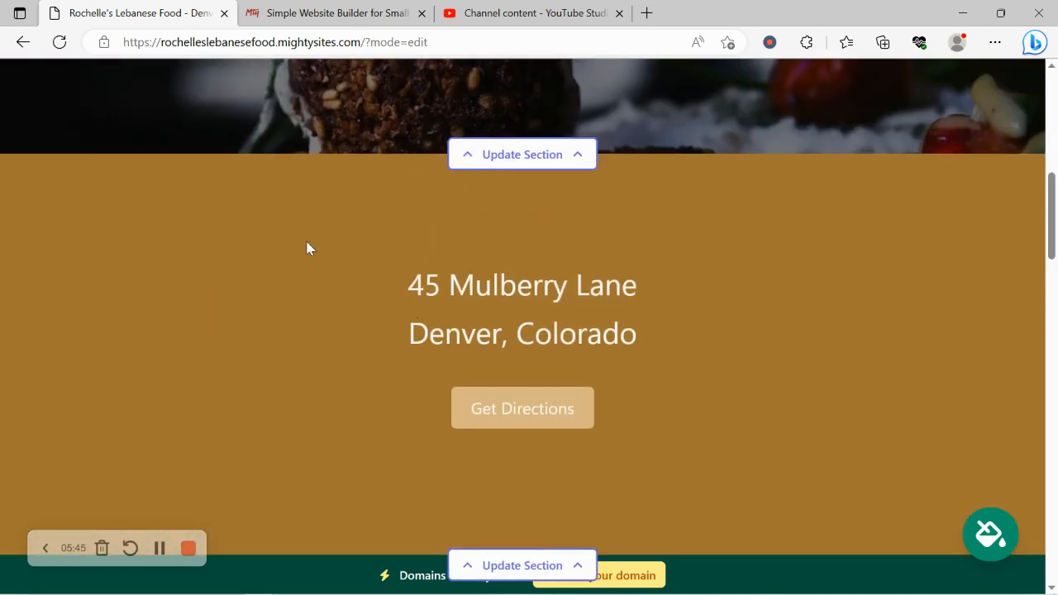
Open the location section's editing options, examine its address fields and opening hours settings, and close them
scroll(306, 246, "down", 3)
left_click(527, 376)
scroll(337, 260, "down", 3)
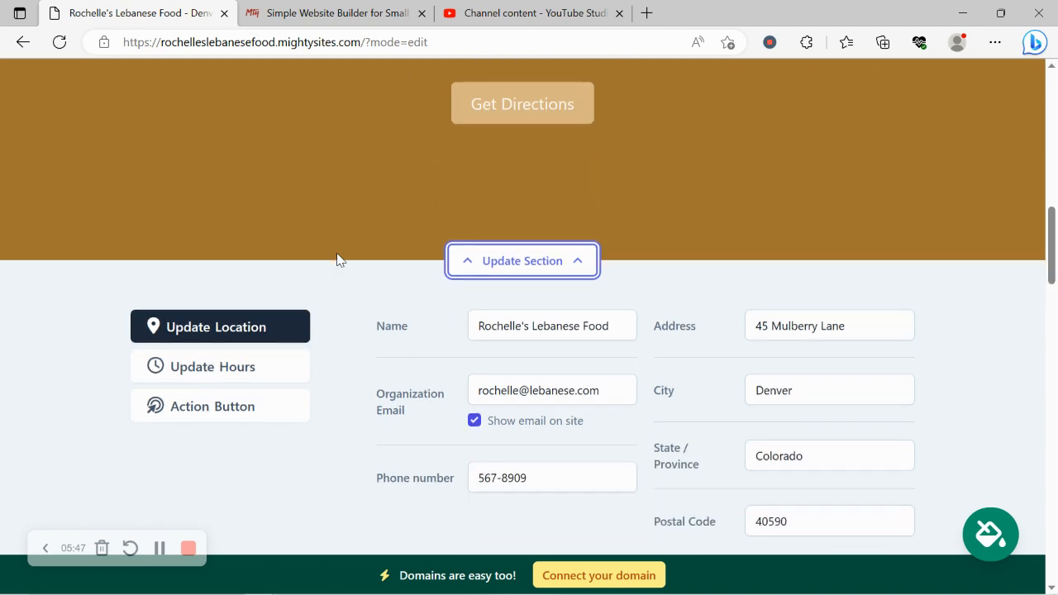
left_click(236, 352)
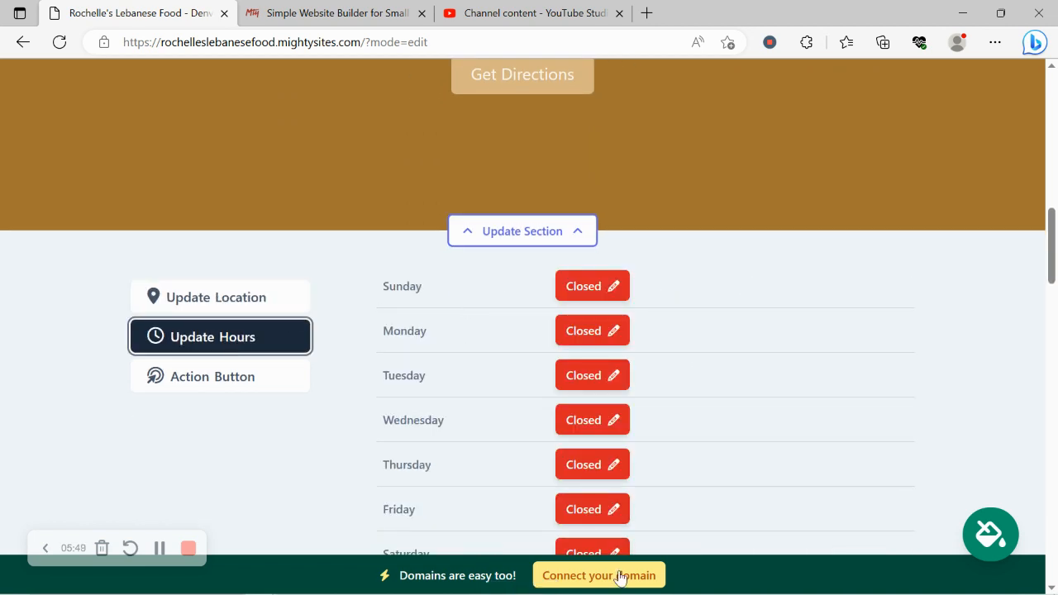
scroll(579, 275, "down", 1)
scroll(577, 273, "down", 1)
scroll(581, 268, "up", 7)
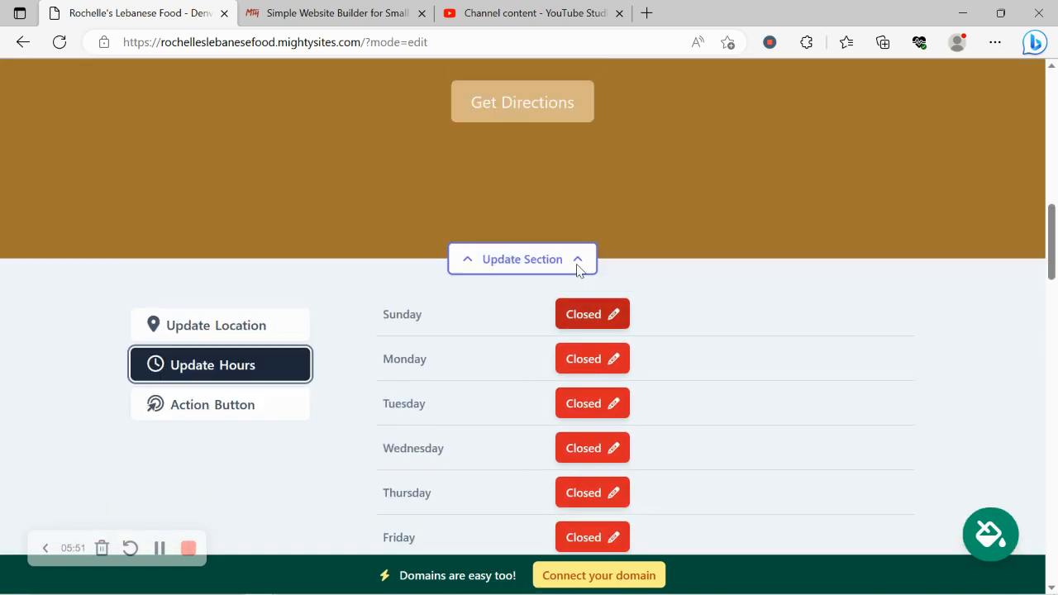
scroll(594, 210, "down", 10)
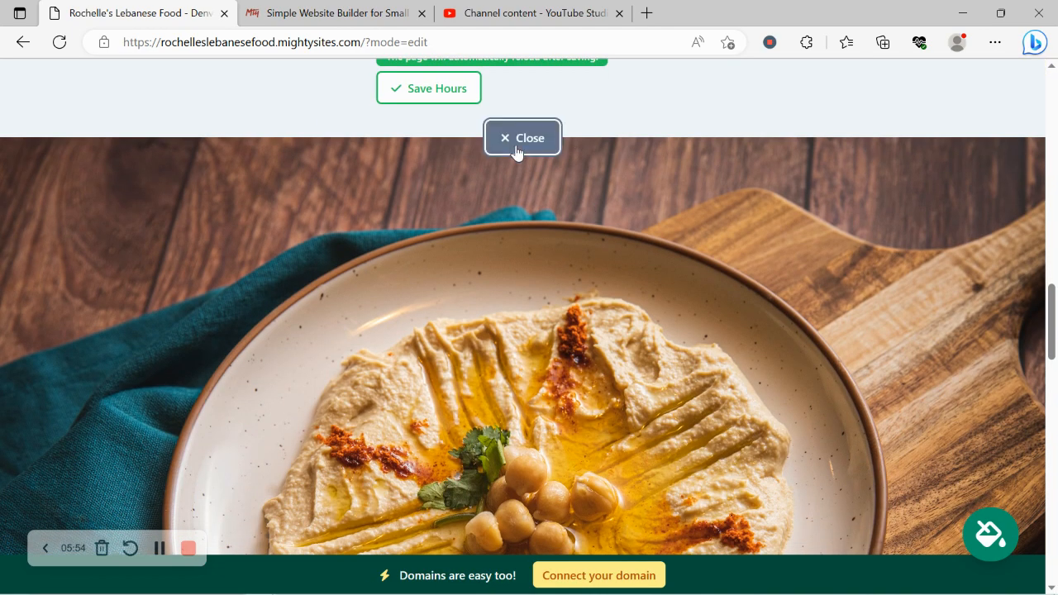
Examine the menu and About Us sections and the footer's editing options for location and social links
left_click(515, 138)
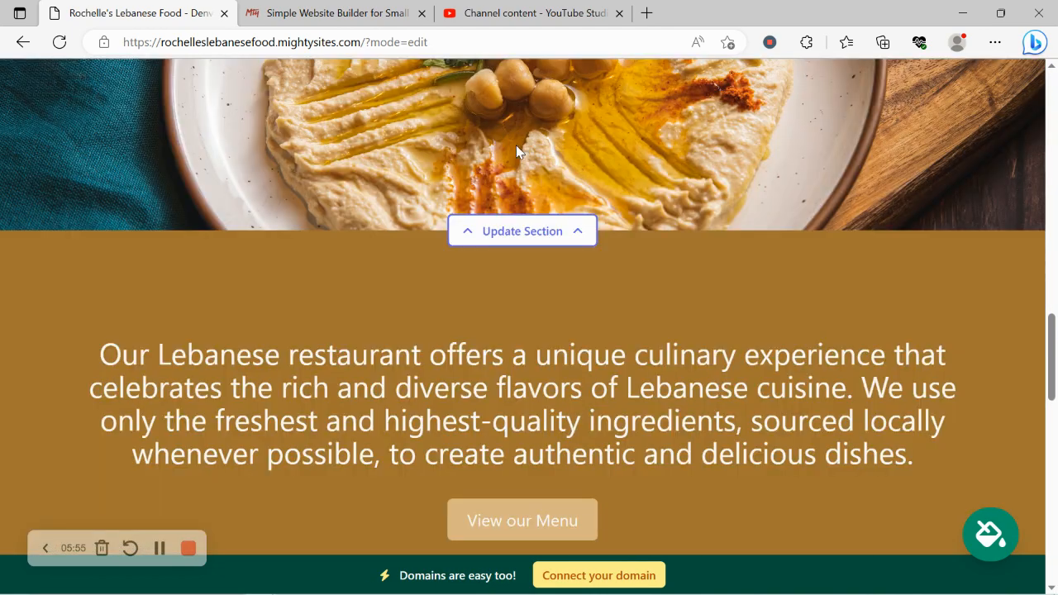
scroll(516, 147, "down", 4)
scroll(516, 147, "down", 4)
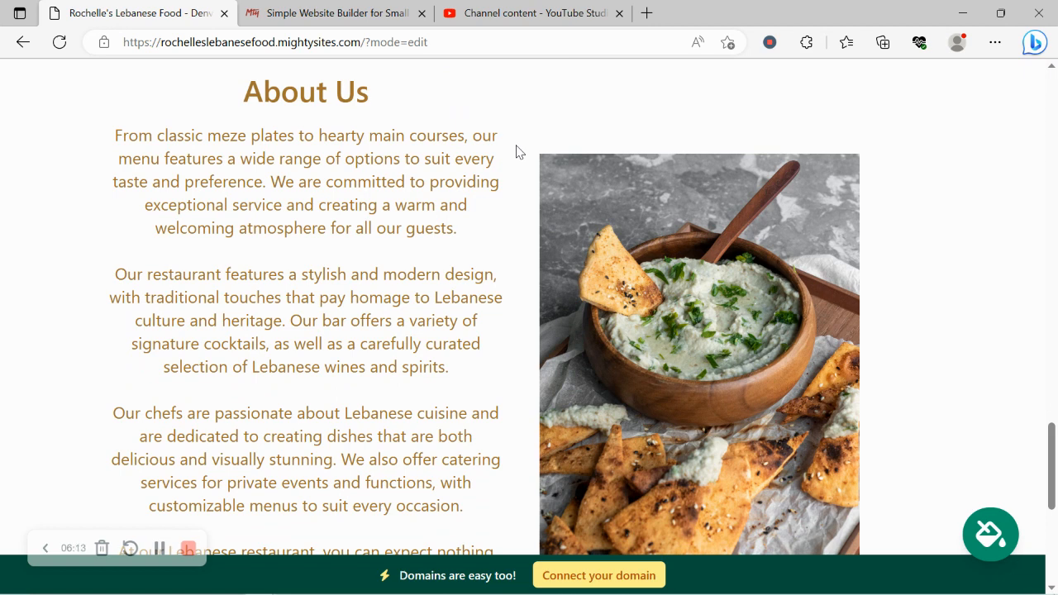
scroll(516, 152, "down", 1)
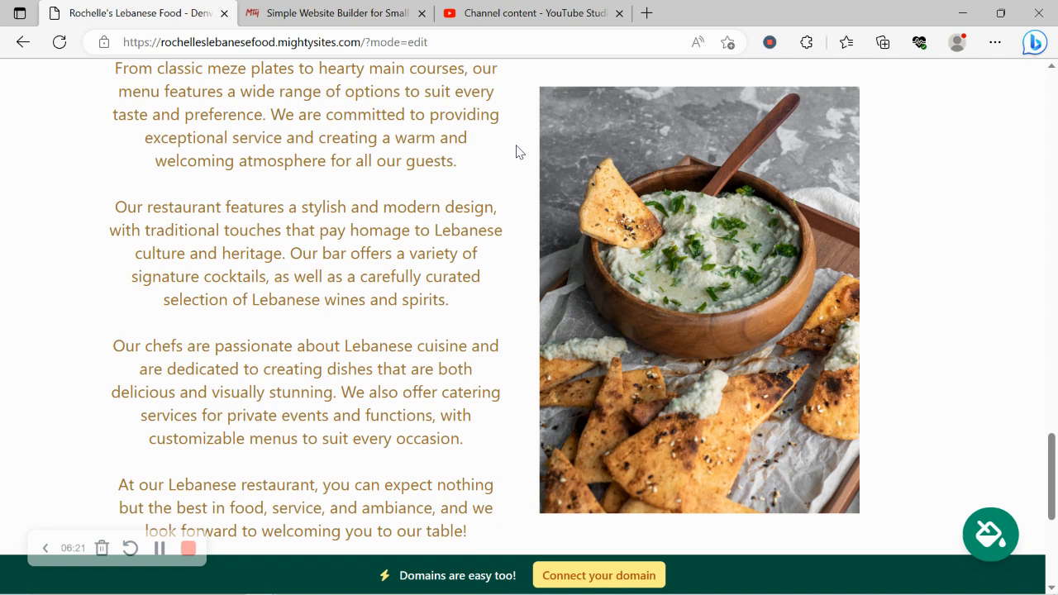
scroll(517, 152, "down", 5)
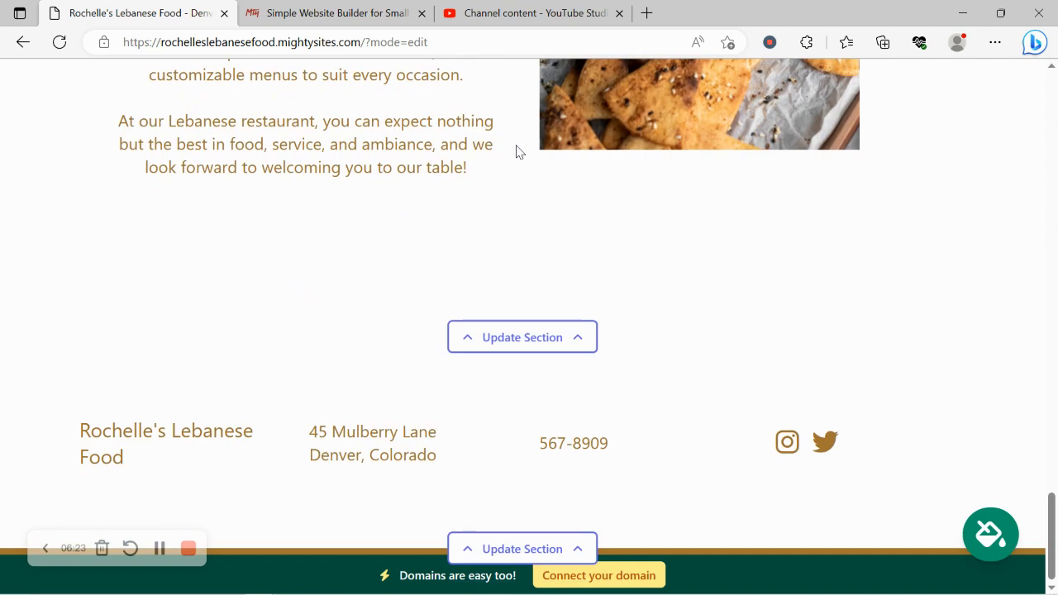
left_click(538, 548)
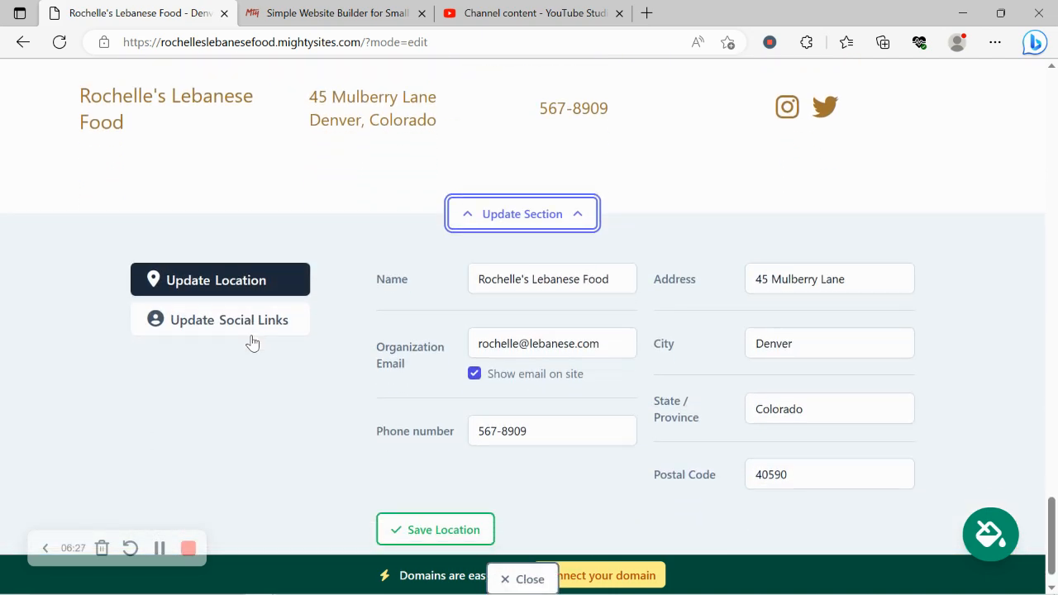
scroll(253, 343, "up", 2)
scroll(602, 250, "down", 3)
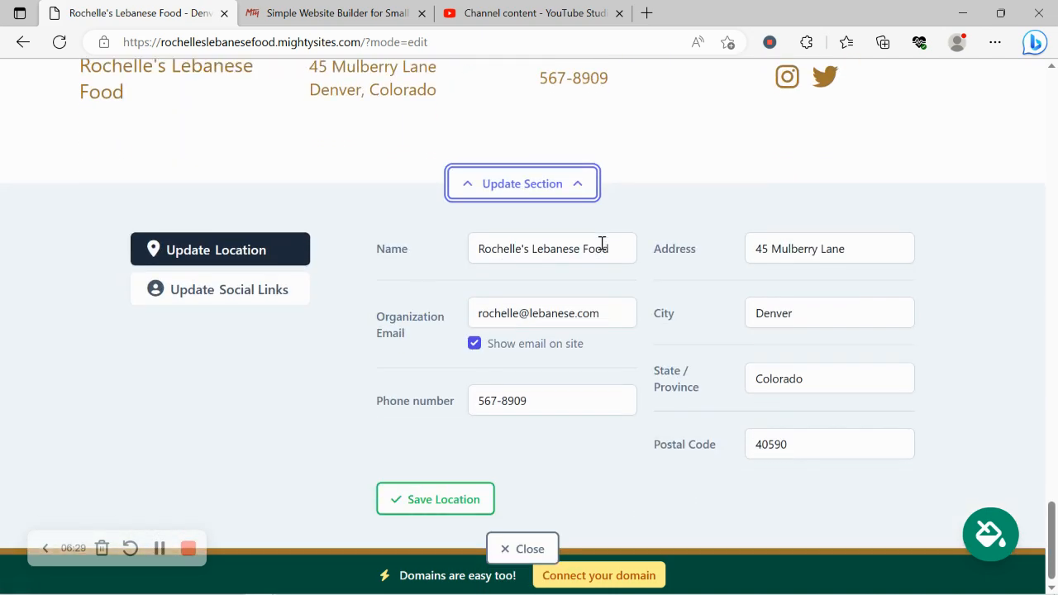
left_click(521, 546)
Return from the domain connection options to the website dashboard and open the restaurant site at its Mighty Sites address
scroll(480, 376, "up", 4)
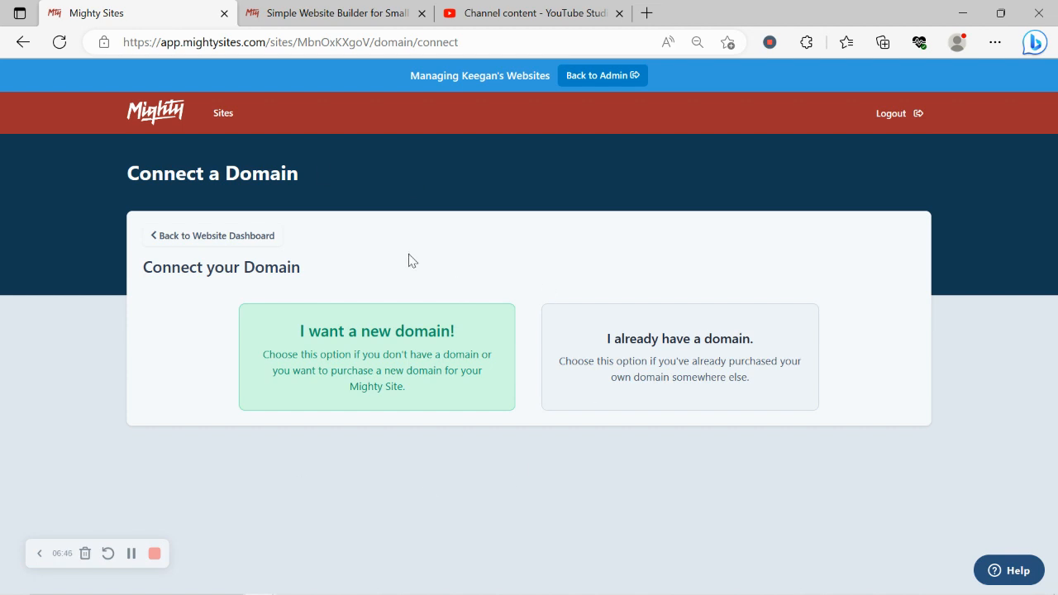
left_click(238, 239)
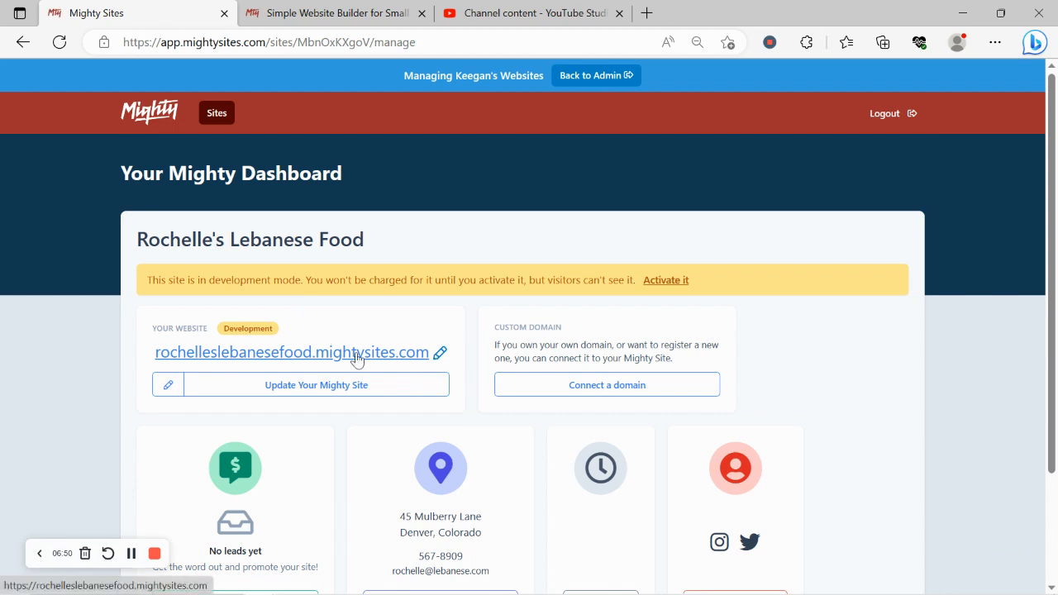
left_click(357, 355)
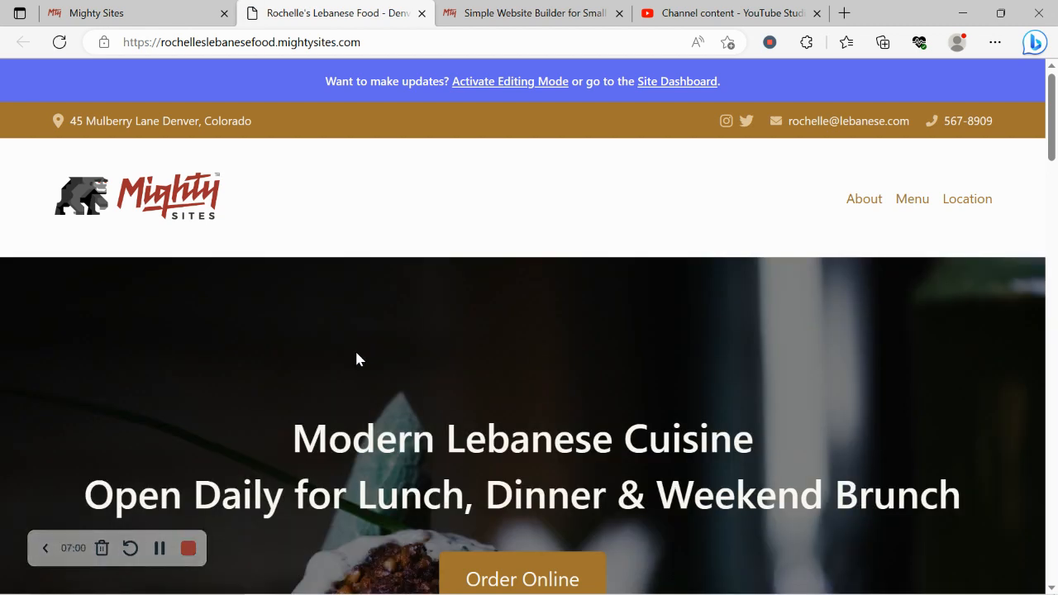
Review the restaurant site outside editing mode, from the hero section through the address, menu and About Us sections
scroll(358, 358, "down", 4)
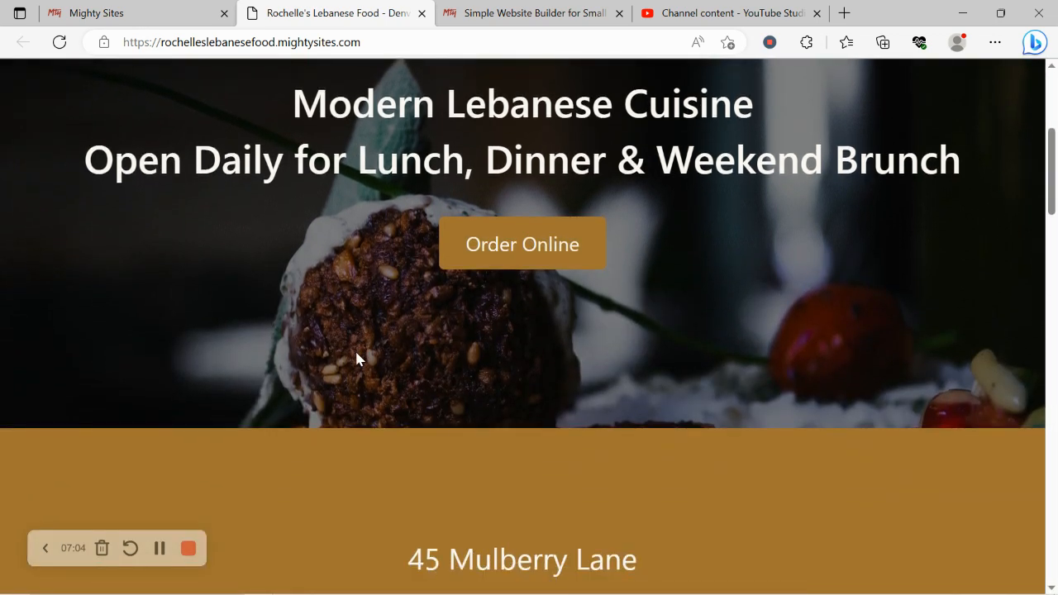
scroll(357, 359, "down", 3)
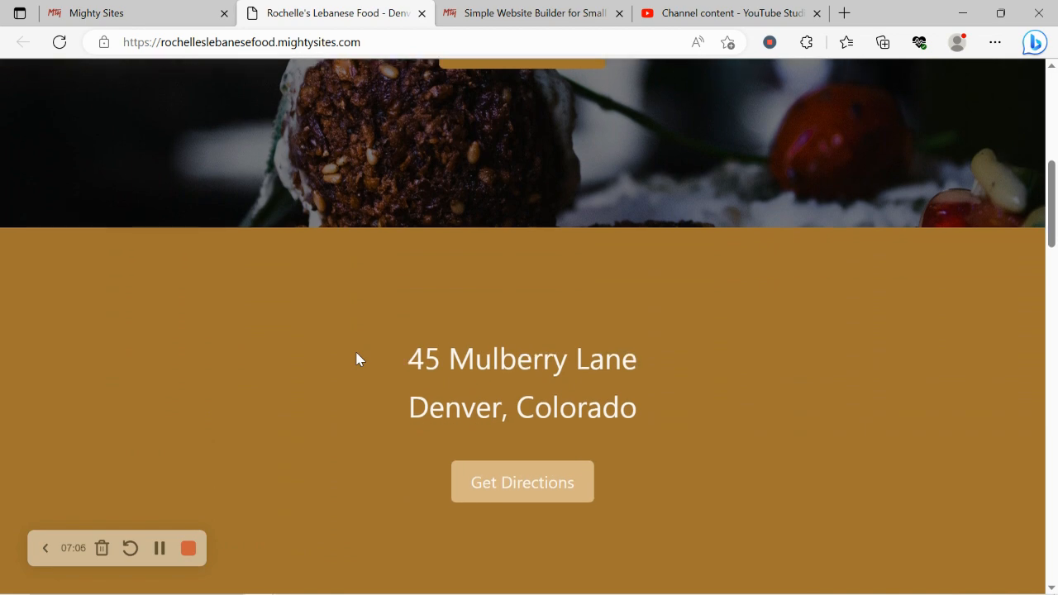
scroll(357, 359, "down", 3)
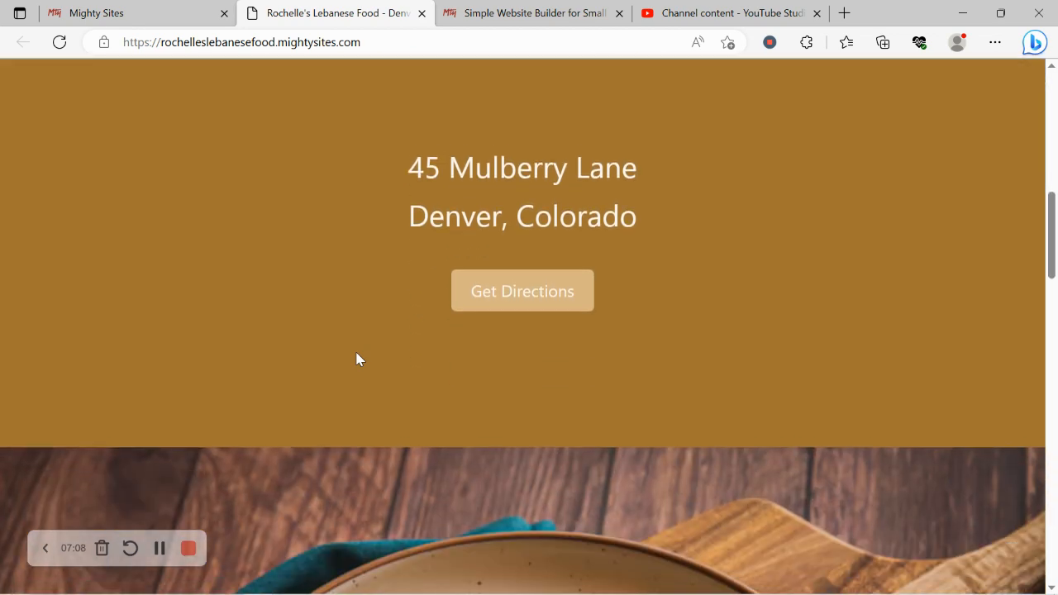
scroll(357, 359, "down", 5)
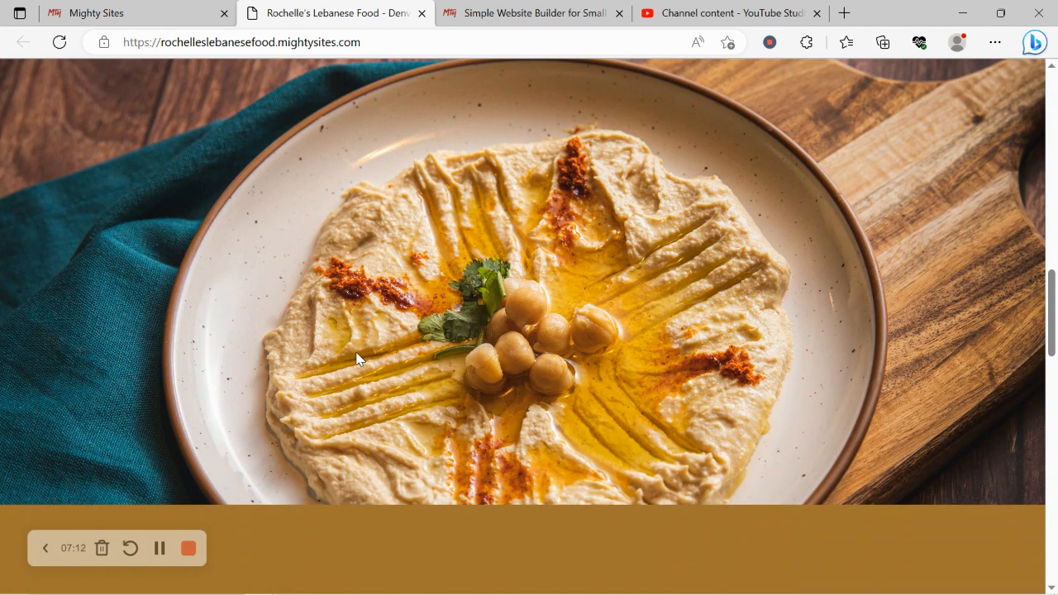
scroll(357, 359, "down", 1)
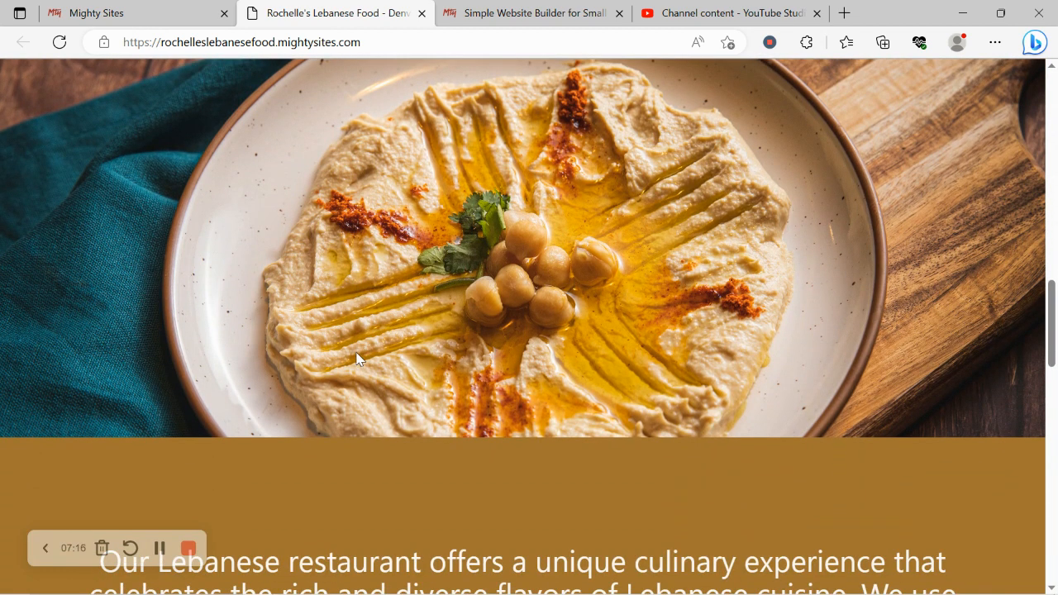
scroll(357, 359, "down", 2)
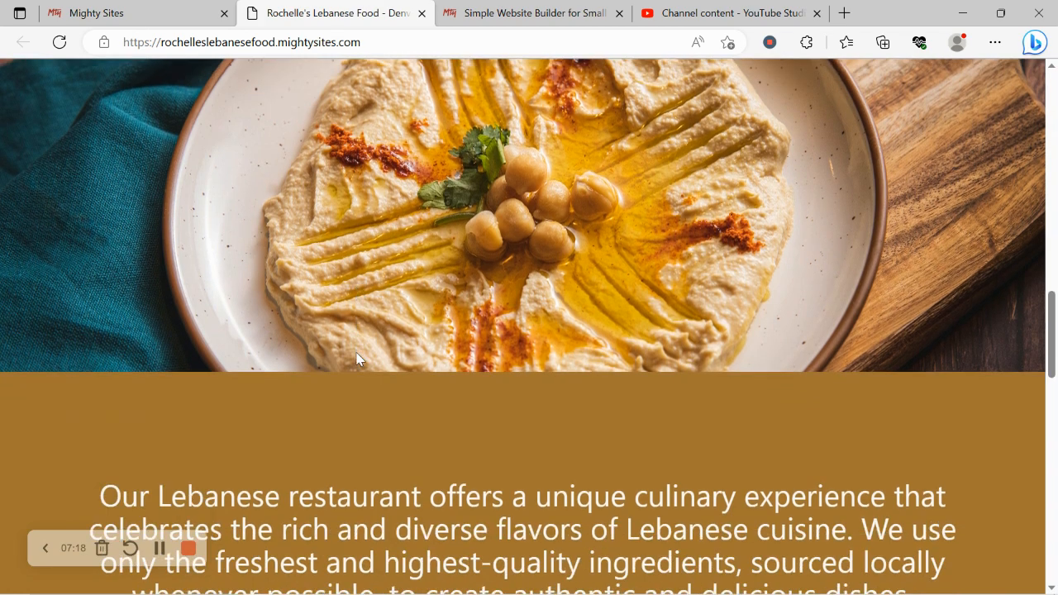
scroll(357, 359, "down", 5)
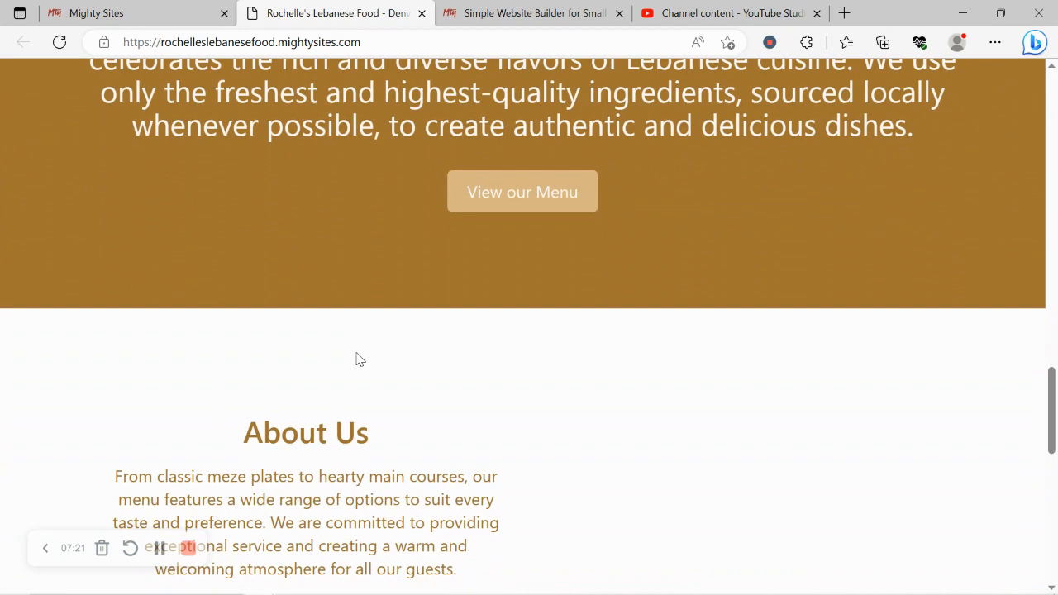
scroll(357, 358, "down", 1)
scroll(358, 353, "down", 4)
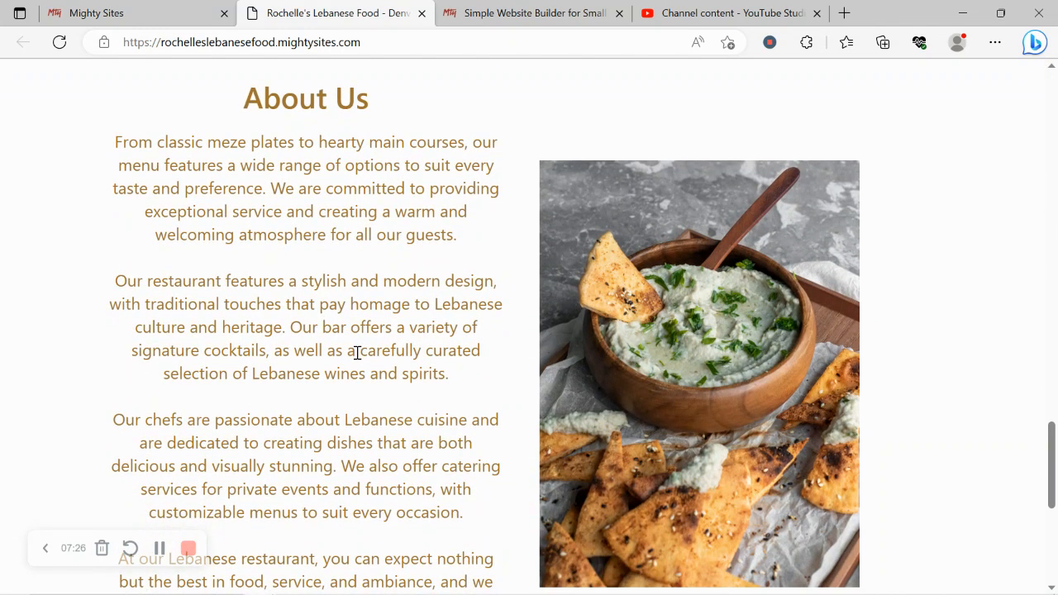
scroll(357, 353, "down", 5)
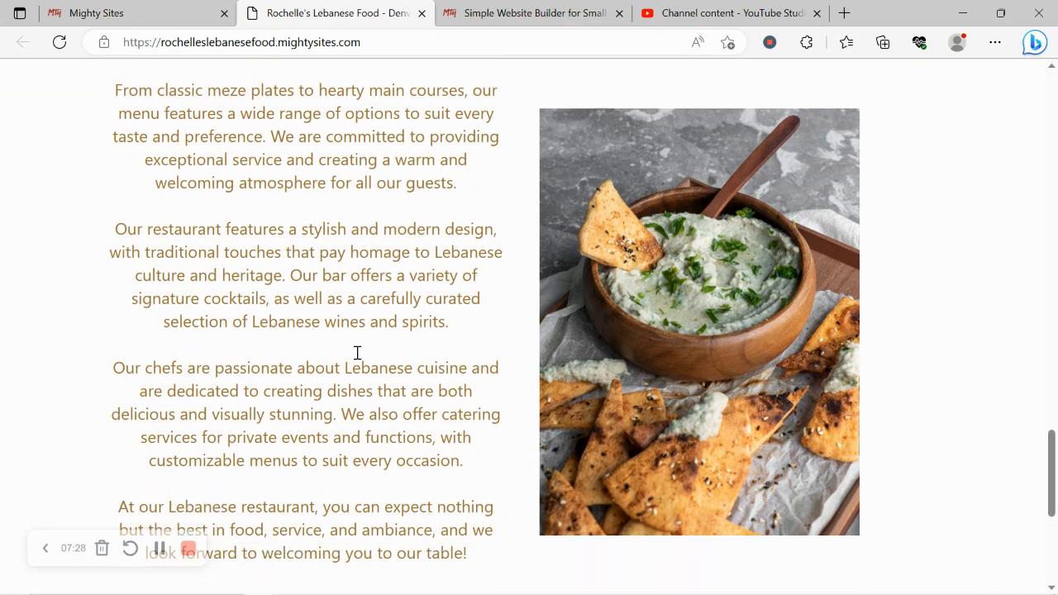
scroll(360, 359, "up", 5)
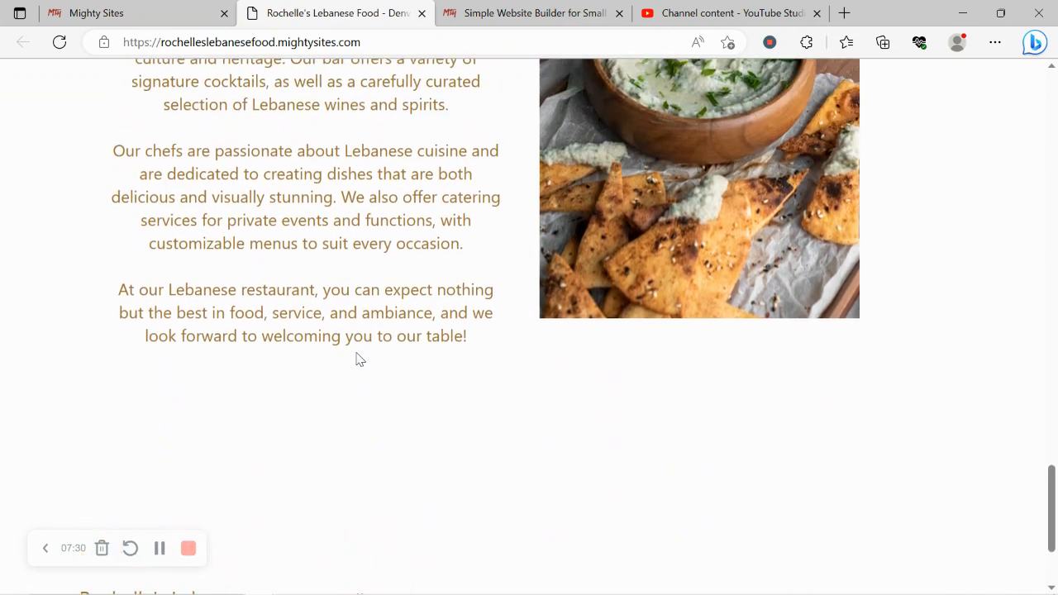